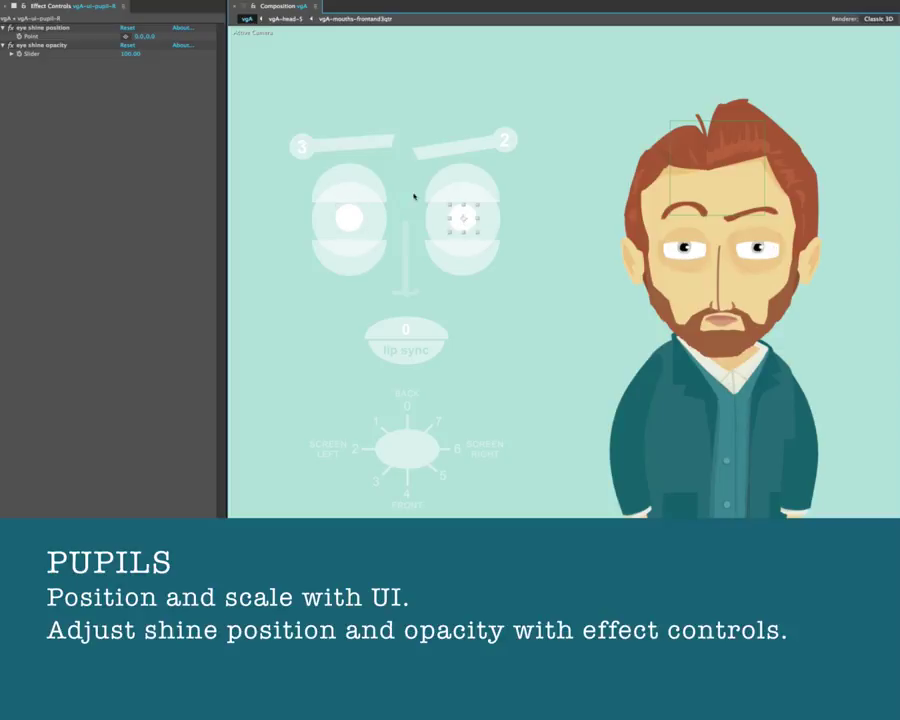
- Offset the right pupil's eye shine position and fade the left pupil's eye shine to about half
left_click_drag(139, 36, 147, 36)
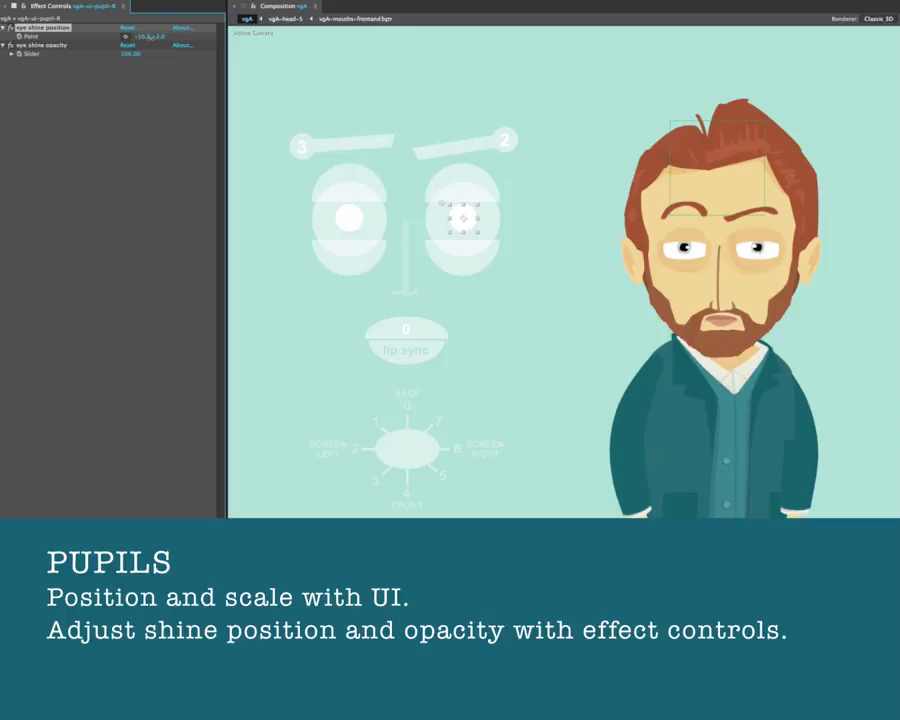
left_click(350, 217)
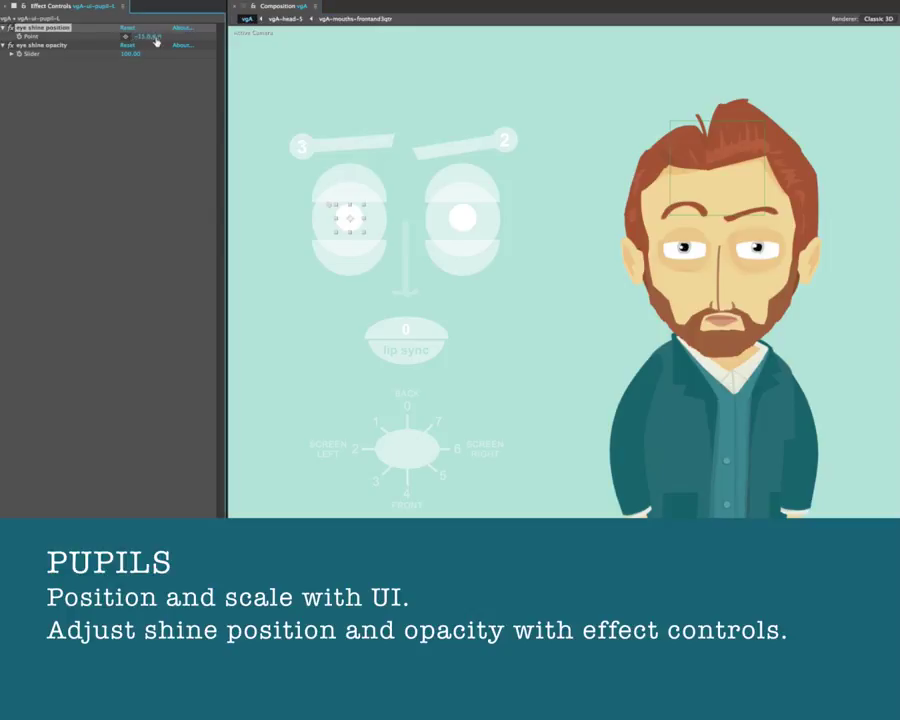
left_click_drag(129, 53, 110, 53)
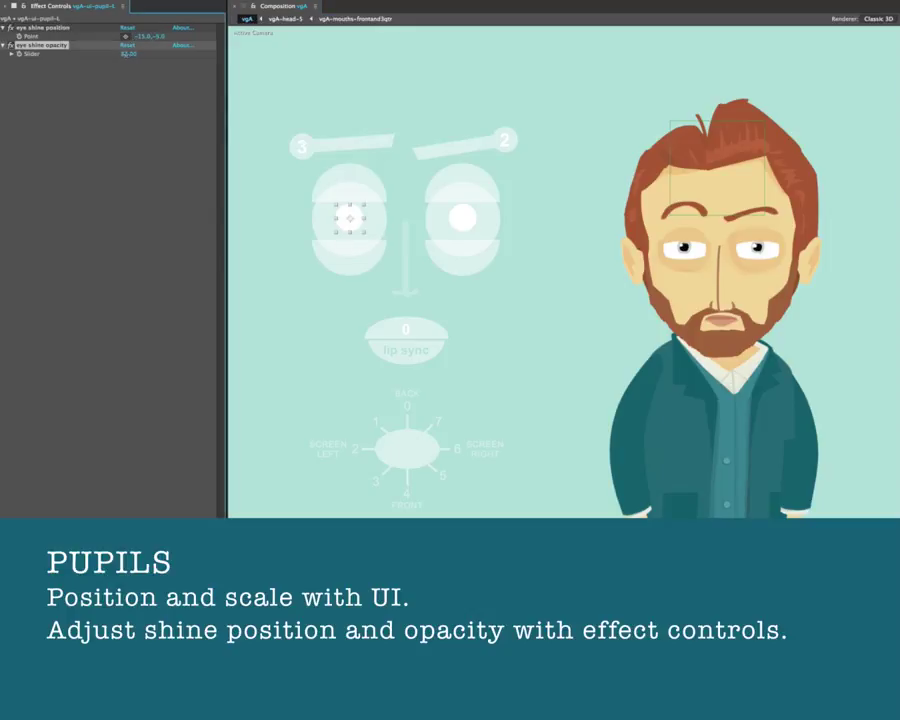
- Reselect the right pupil, deselect the pupils, and pick the lip sync mouth controller
left_click(461, 220)
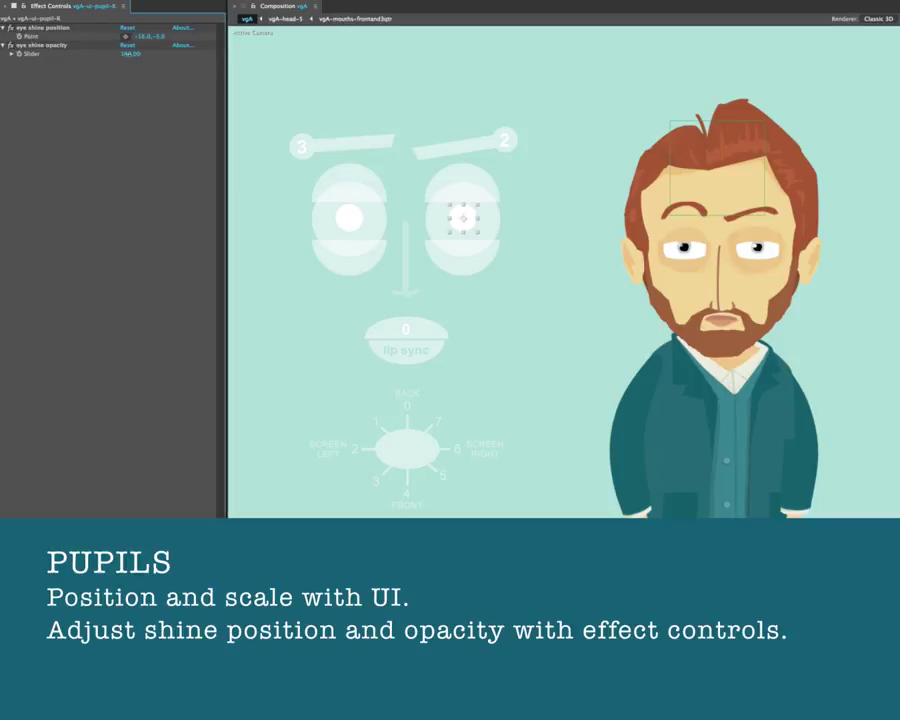
left_click(391, 241)
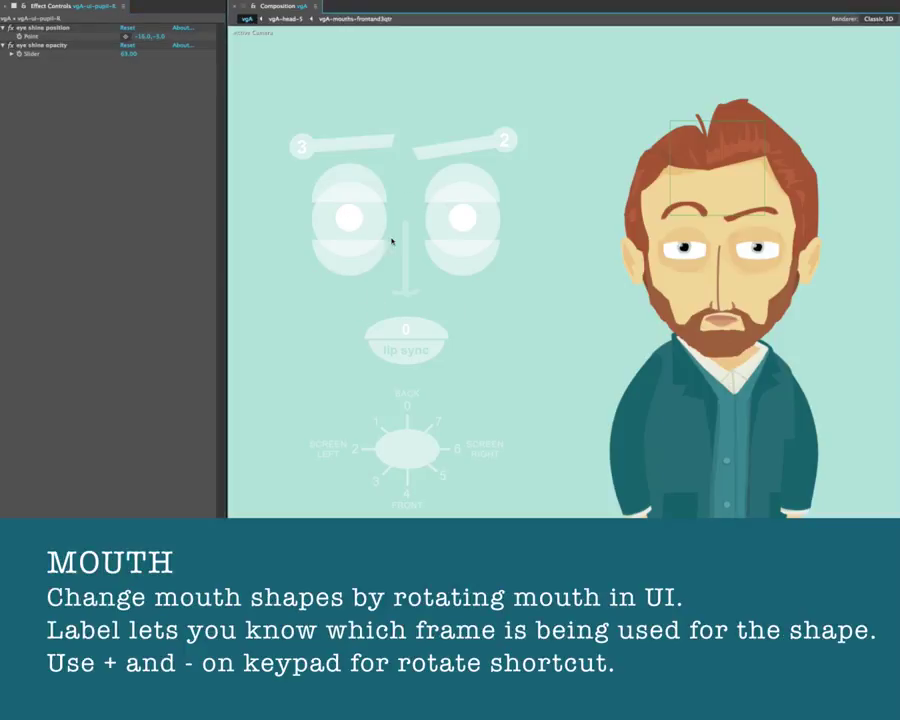
left_click(433, 335)
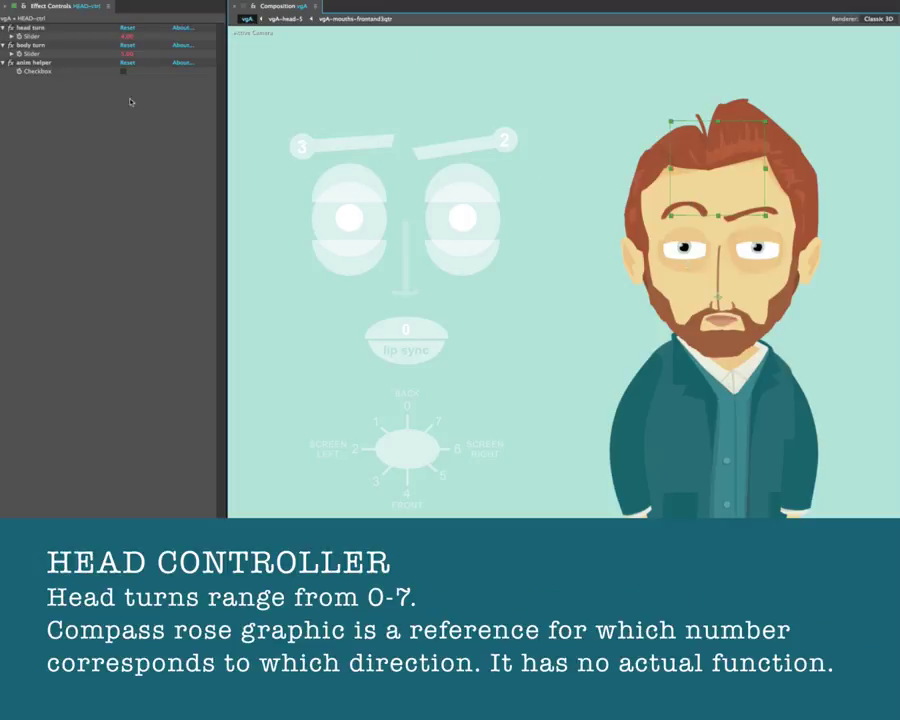
- Turn the head to a three-quarter view, change the brow shape, and tilt the left brow upward
mouse_move(128, 40)
left_mouse_down()
mouse_move(99, 45)
mouse_move(155, 25)
mouse_move(95, 47)
left_mouse_up()
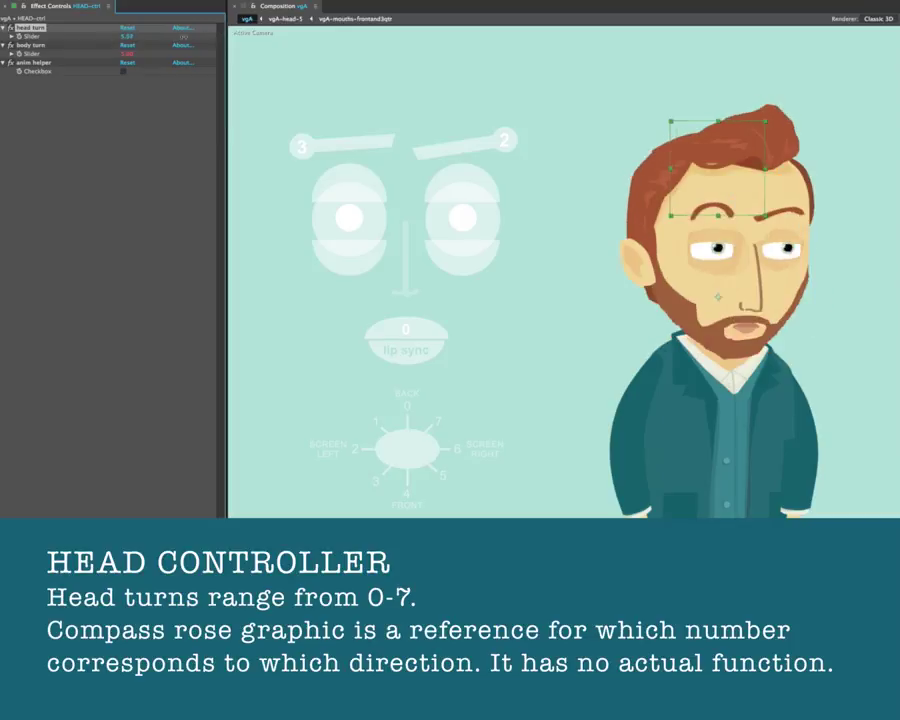
left_click(445, 141)
left_click_drag(127, 37, 114, 42)
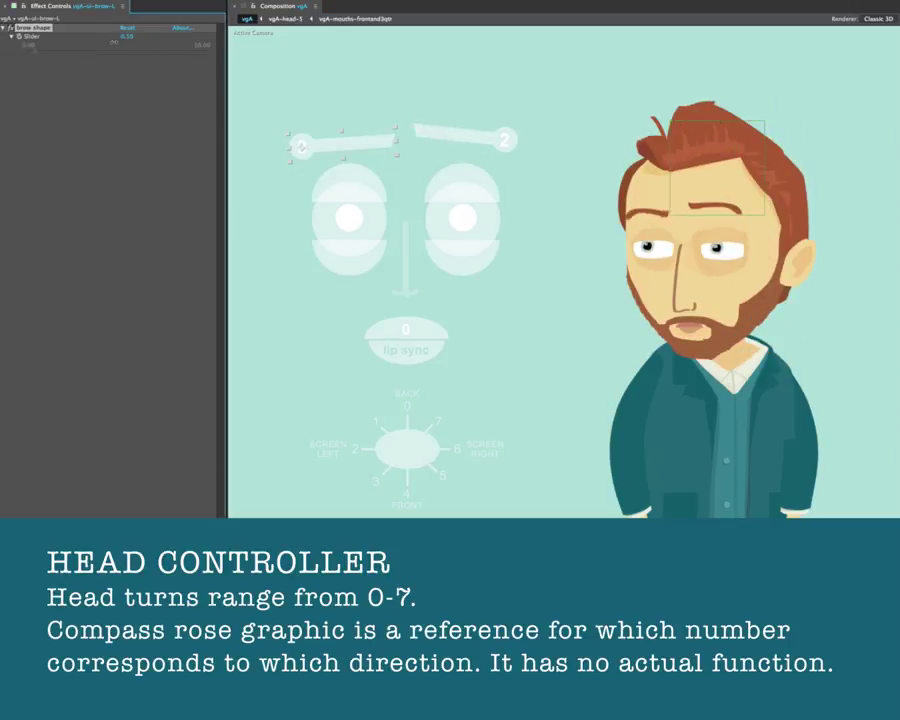
left_click_drag(283, 127, 392, 148)
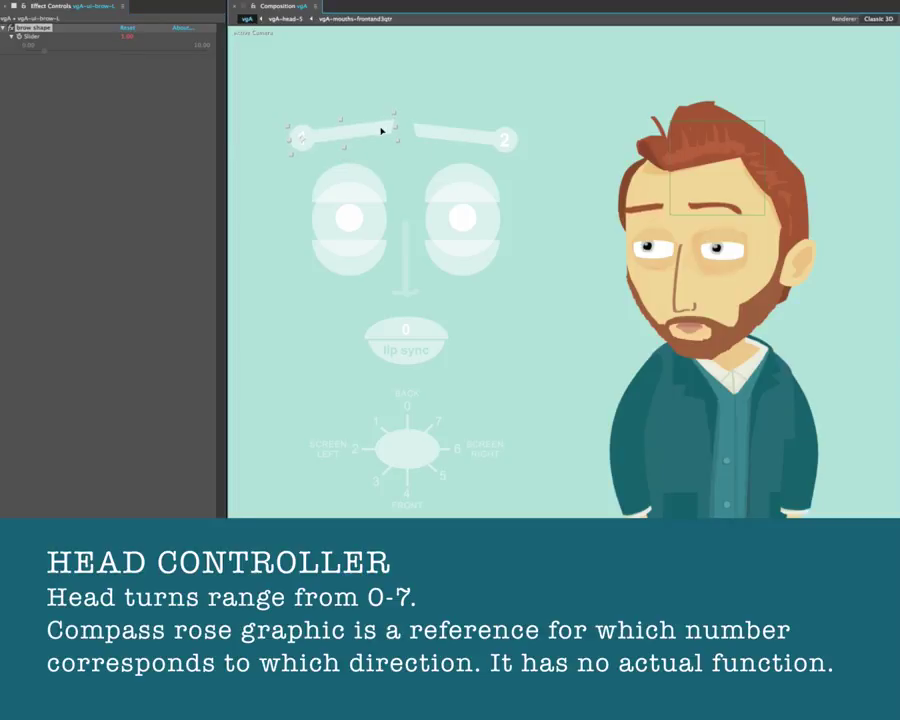
- Select the pupil, upper eyelid, lower eyelid, head and lip sync controllers in turn
left_click(458, 195)
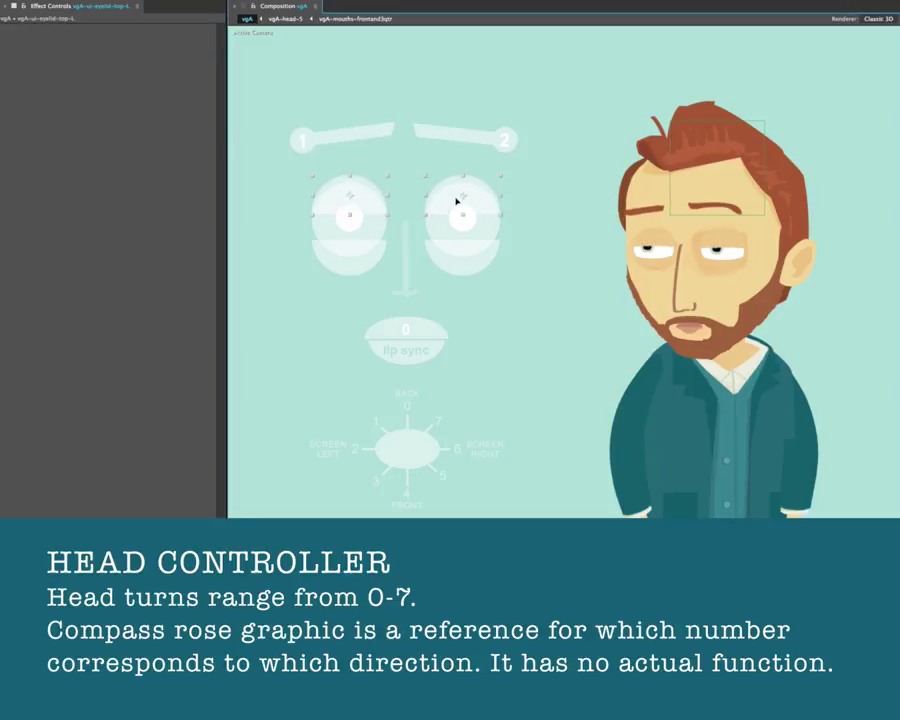
left_click(458, 216)
left_click(464, 257)
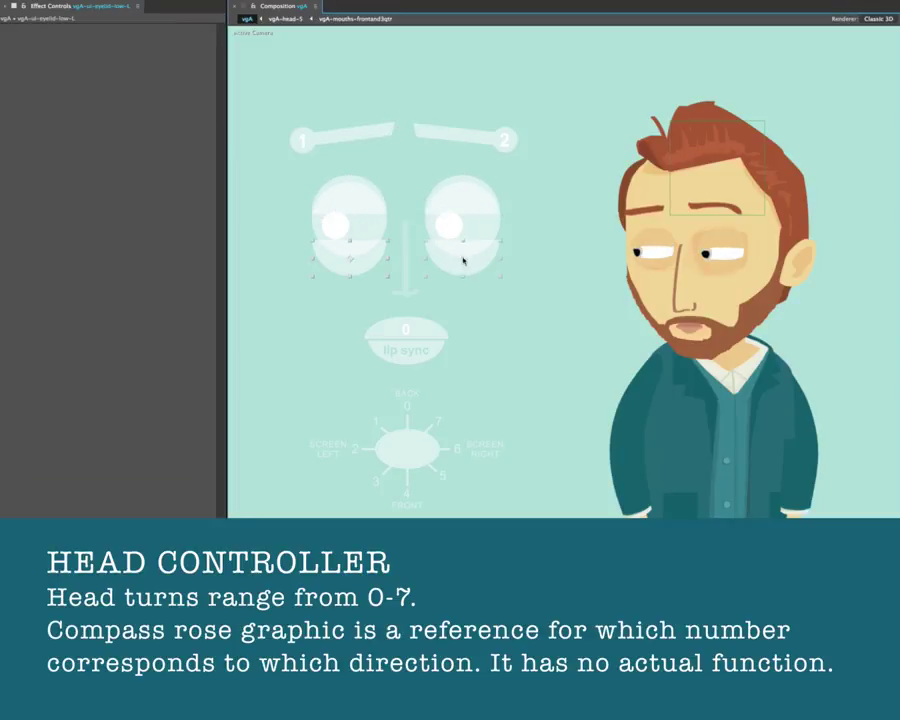
left_click(681, 156)
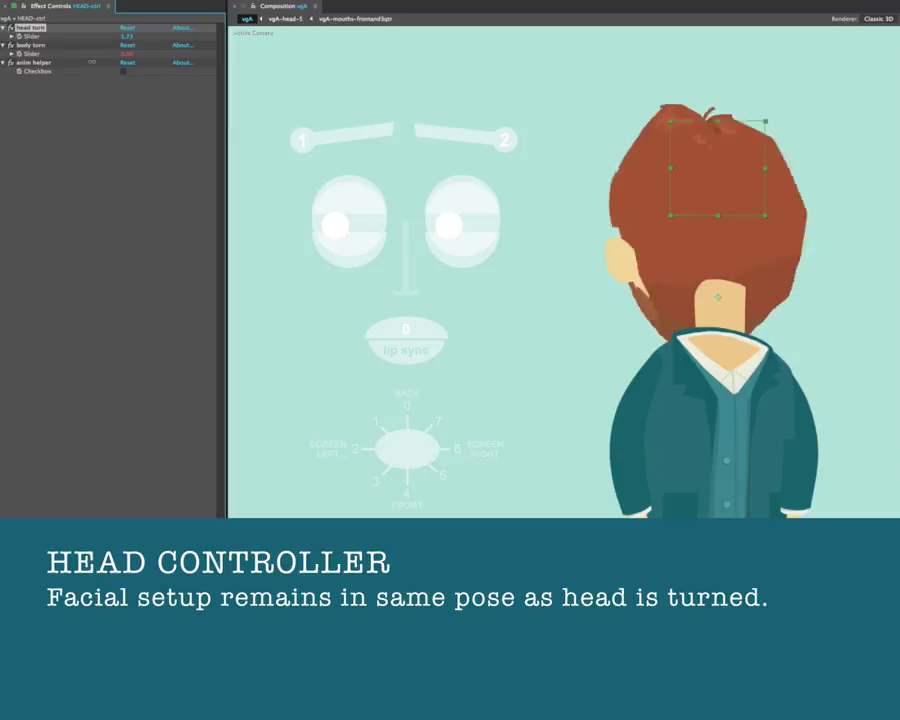
left_click(441, 333)
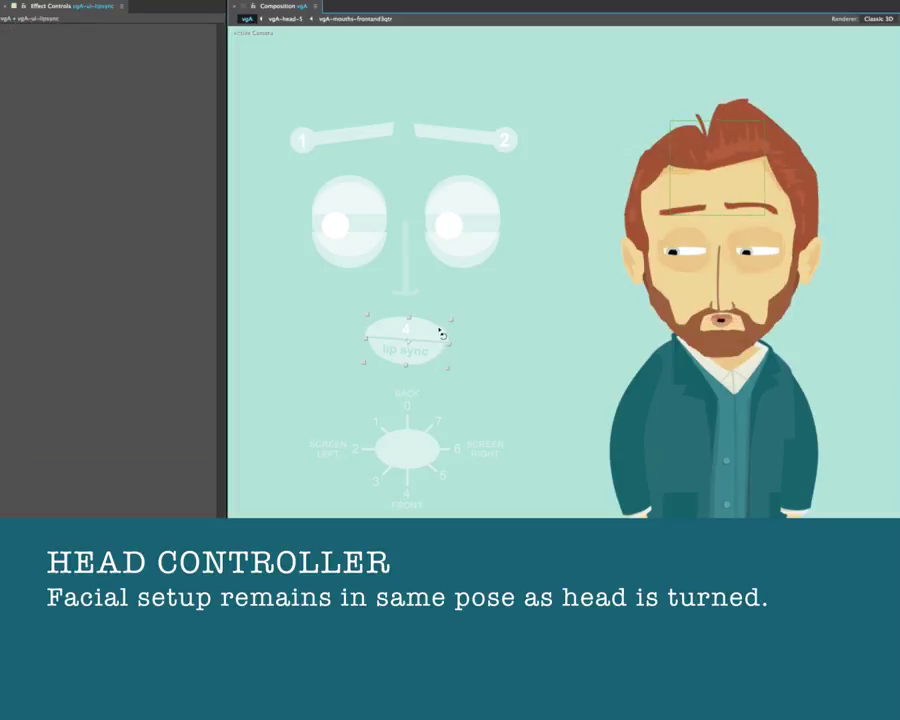
- Scrub the HEAD-ctrl head turn so the head faces screen left, selecting both eye shine controls
left_click(686, 148)
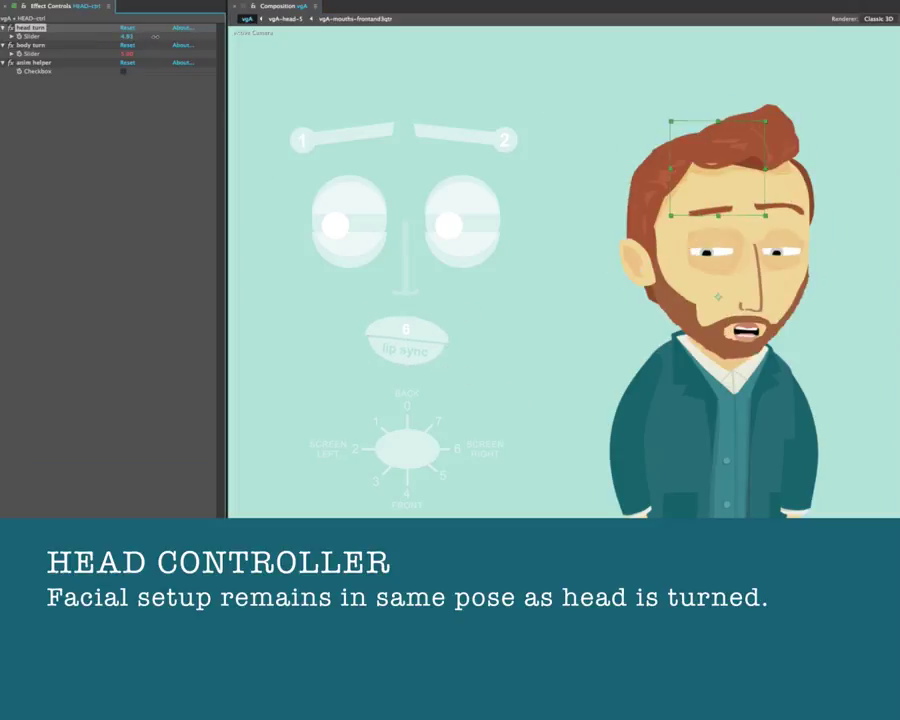
left_click_drag(111, 36, 55, 45)
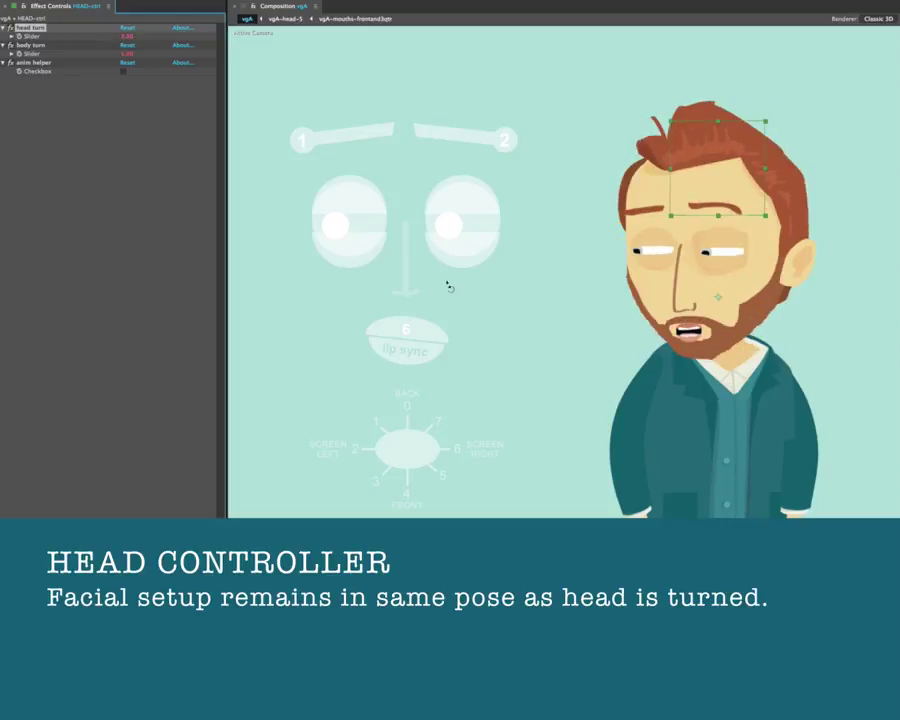
left_click(451, 229)
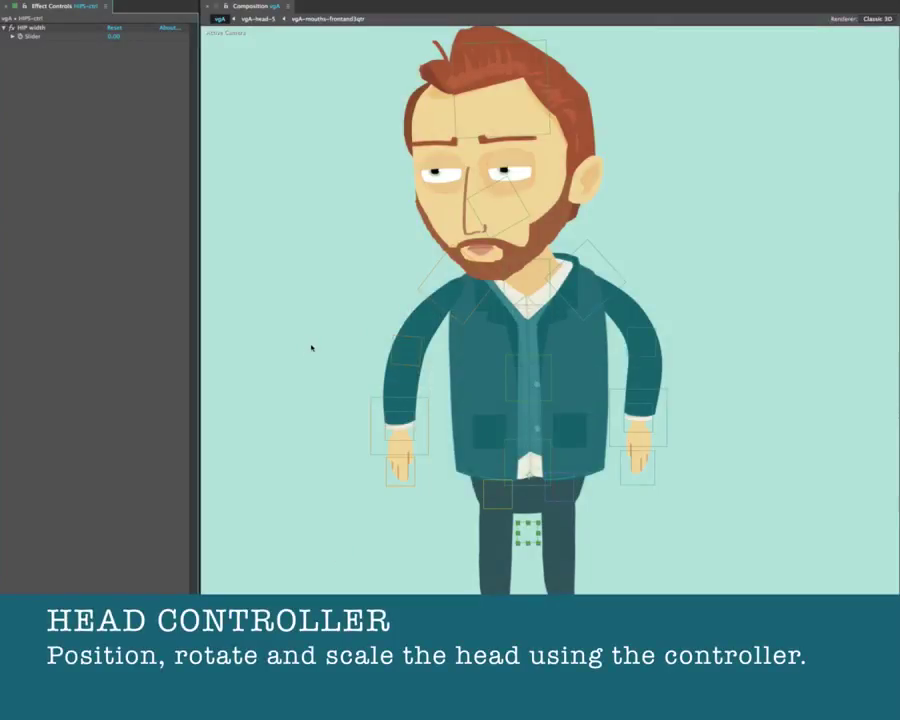
- Move and tilt the head, and scrub head turn from back view to a three-quarter face
mouse_move(540, 105)
left_mouse_down()
mouse_move(563, 89)
mouse_move(307, 143)
left_mouse_up()
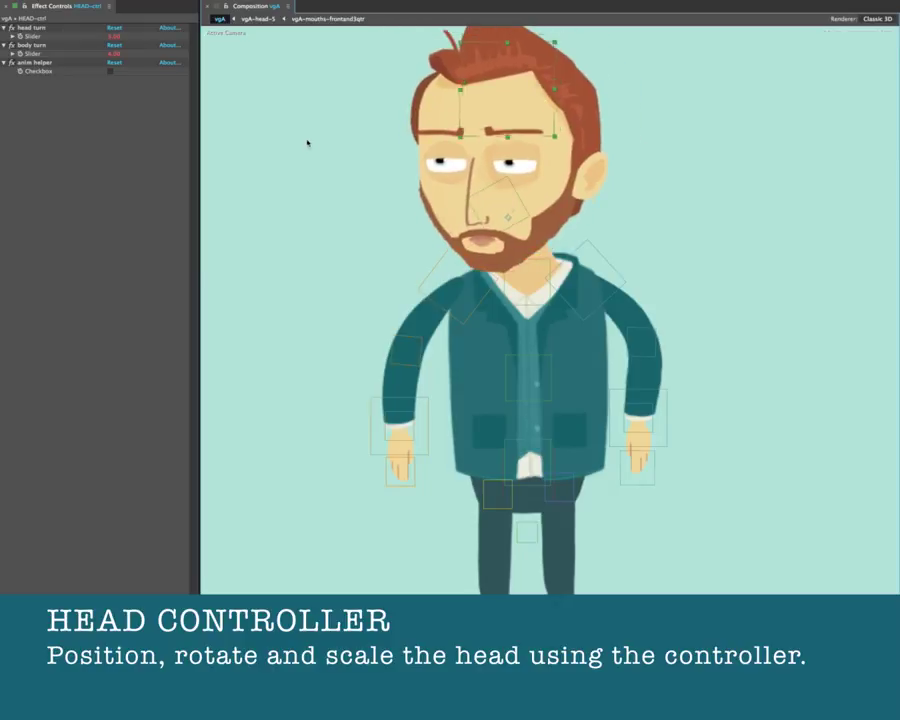
mouse_move(114, 36)
left_mouse_down()
mouse_move(140, 36)
mouse_move(110, 36)
mouse_move(130, 36)
mouse_move(130, 53)
mouse_move(100, 53)
mouse_move(95, 36)
left_mouse_up()
left_click(137, 46)
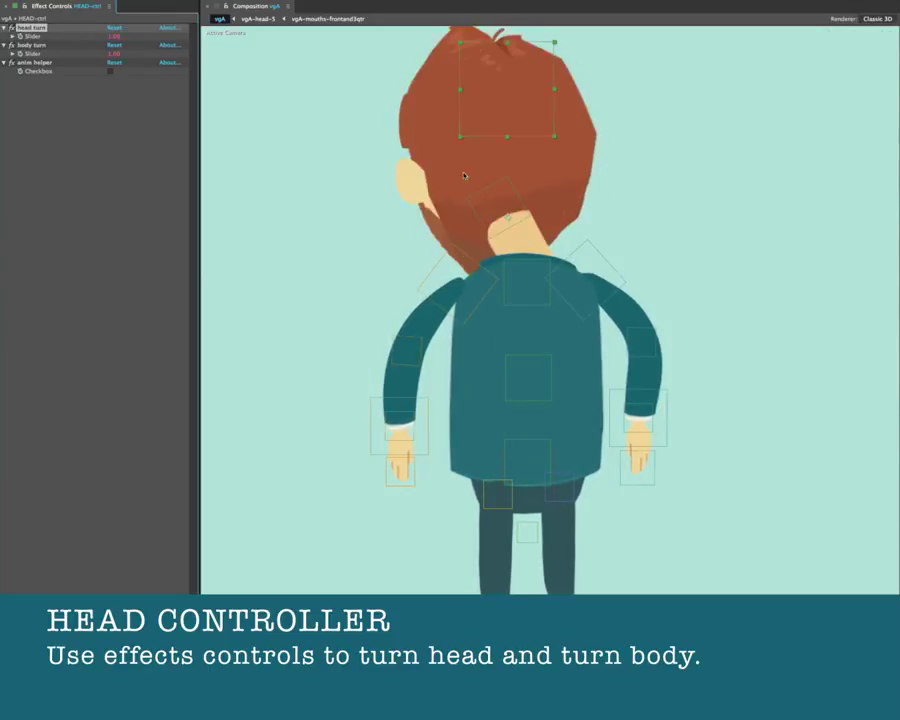
left_click_drag(464, 177, 535, 75)
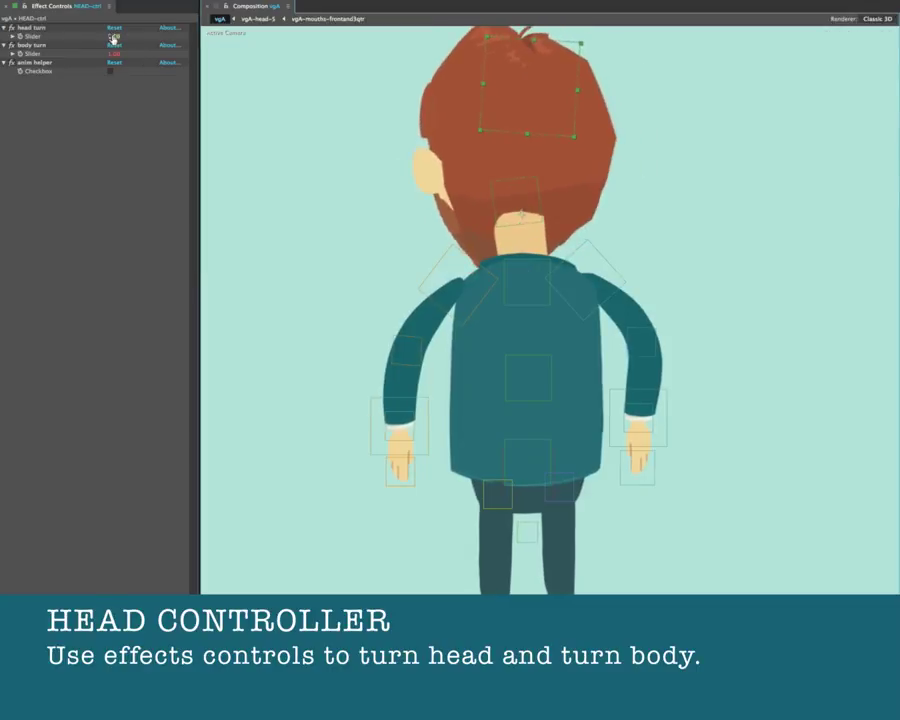
mouse_move(114, 36)
left_mouse_down()
mouse_move(104, 65)
mouse_move(235, 114)
left_mouse_up()
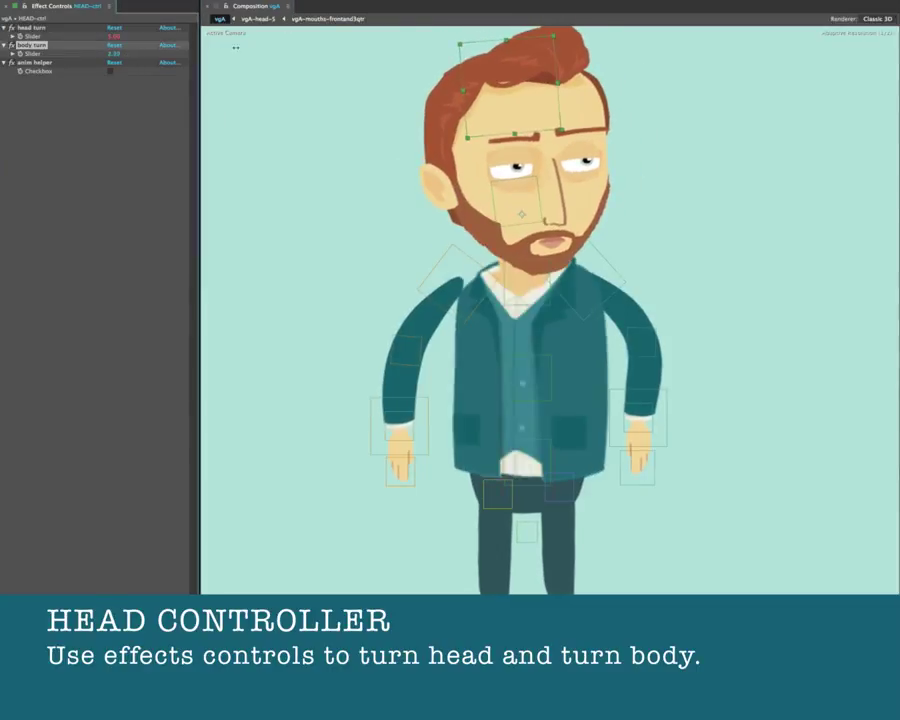
- Turn the body to match the head, enable anim helper tinting, and test the left hand's reach
left_click_drag(155, 56, 165, 181)
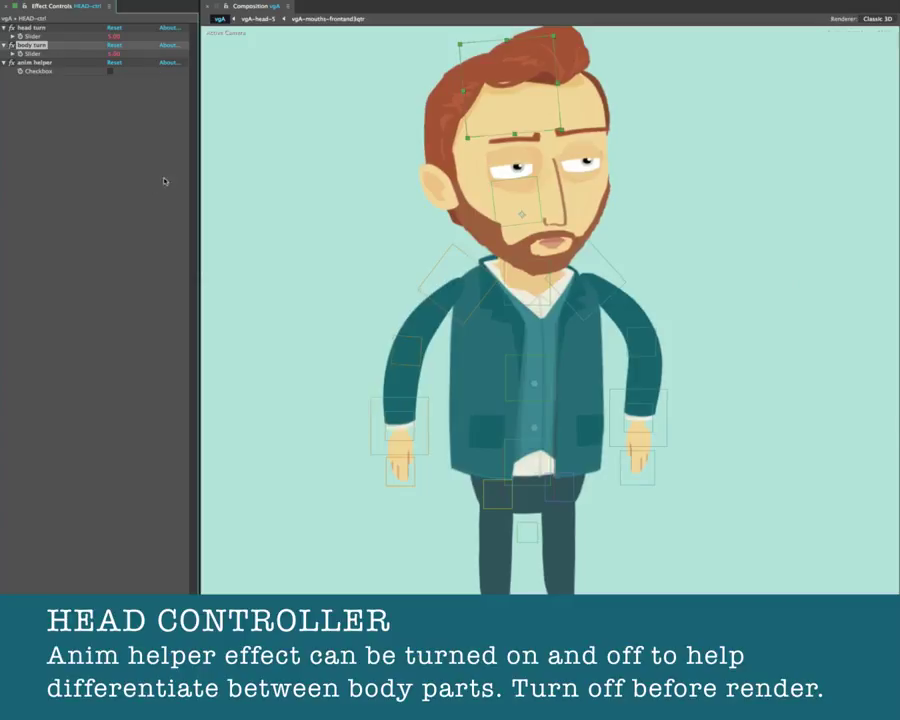
left_click(110, 71)
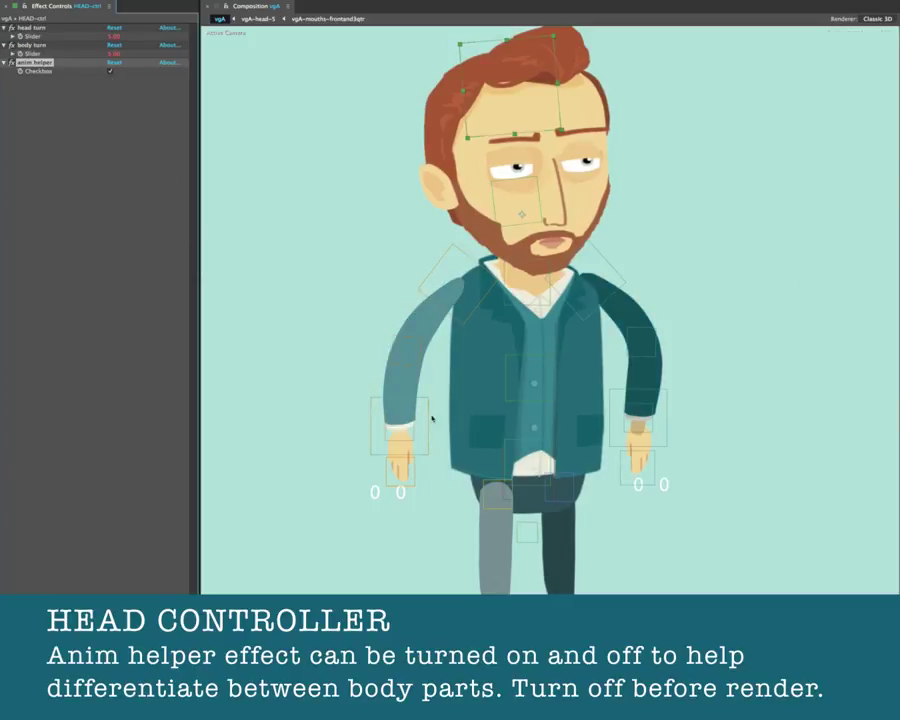
left_click_drag(432, 418, 410, 400)
left_click(600, 302)
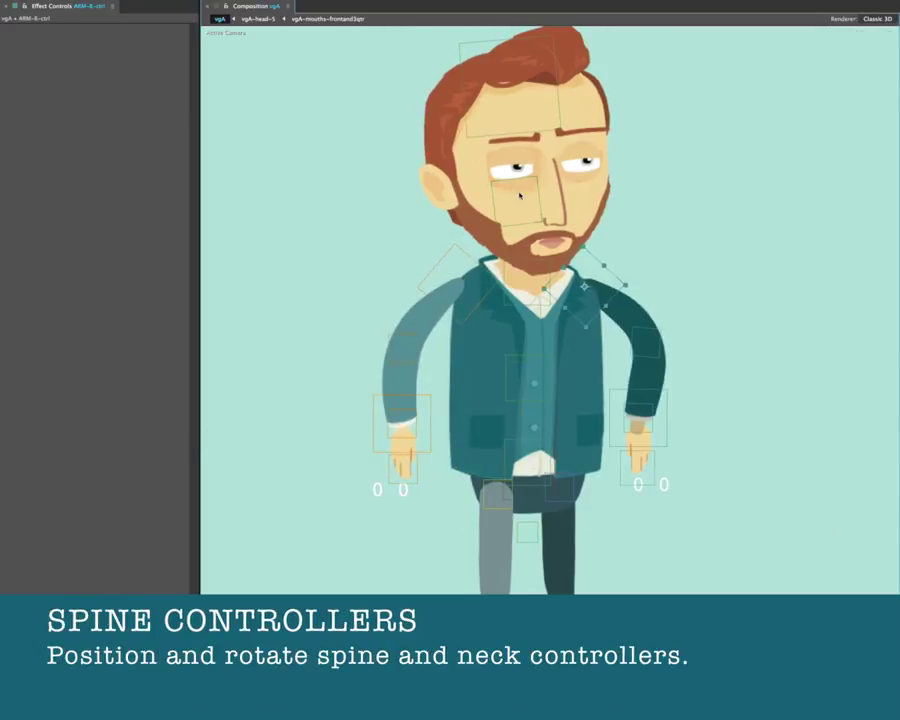
- Tilt the head right and sway the upper body and torso through the spine controls
left_click_drag(520, 196, 567, 215)
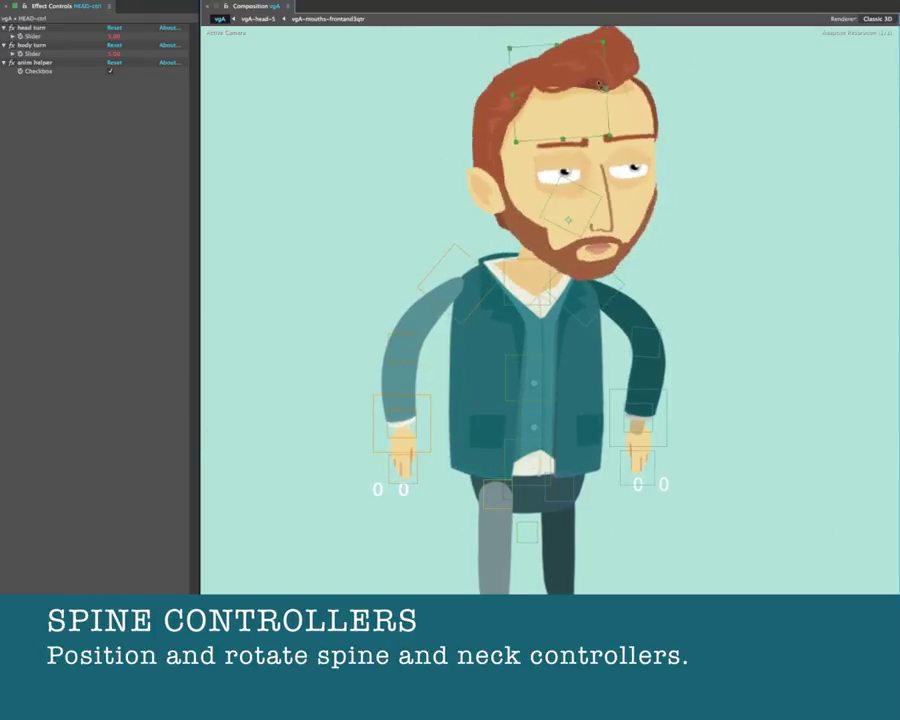
left_click_drag(525, 380, 533, 370)
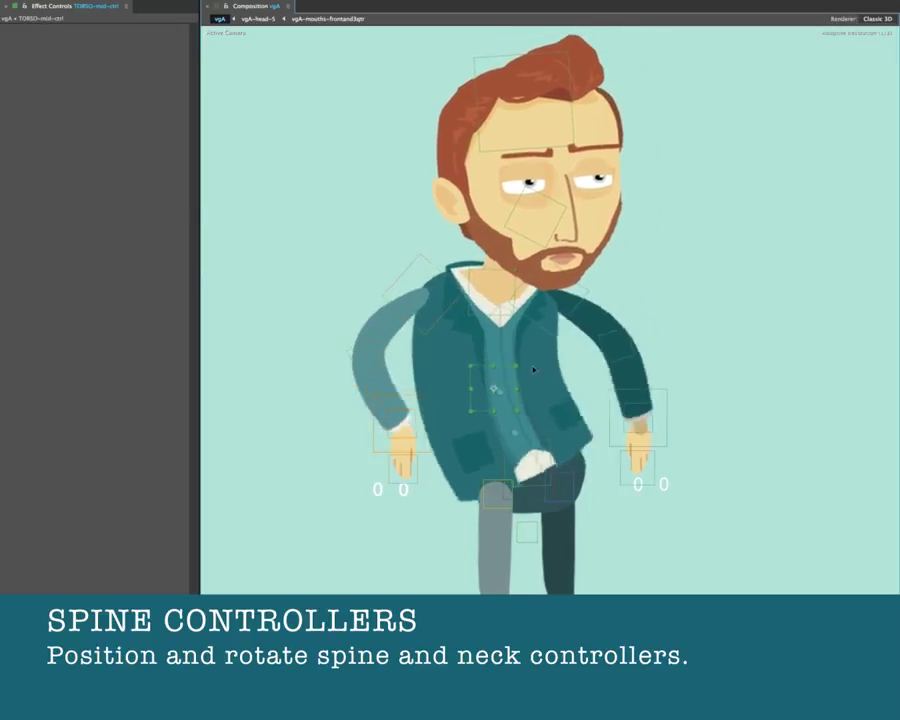
left_click_drag(533, 440, 533, 498)
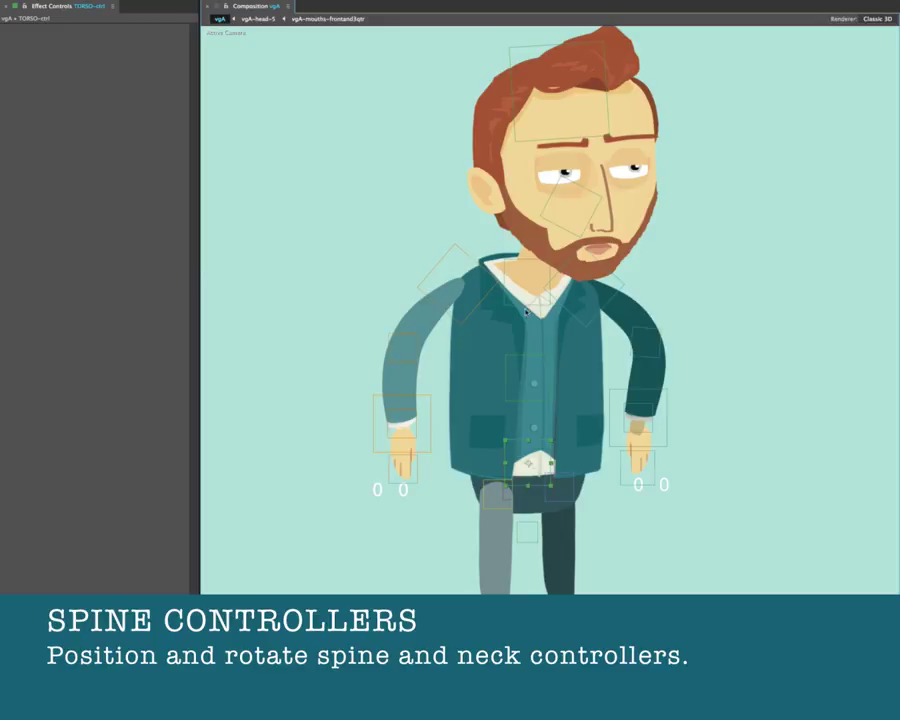
left_click_drag(543, 332, 600, 330)
- Select the head, mid-torso and red body controls, and shift the whole body from the pelvis
left_click(620, 110)
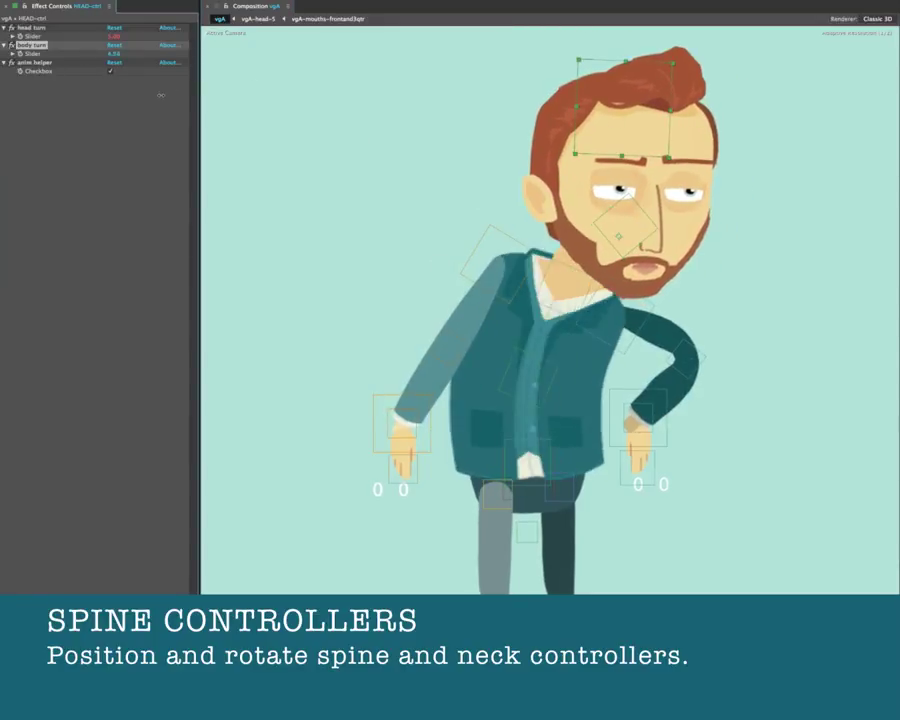
left_click(558, 366)
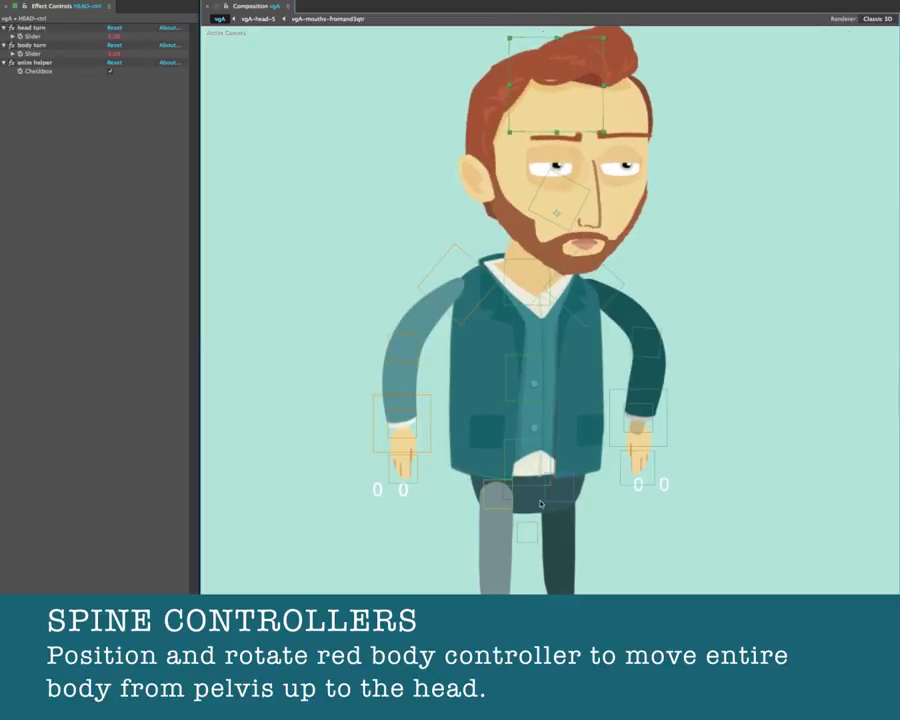
left_click(513, 482)
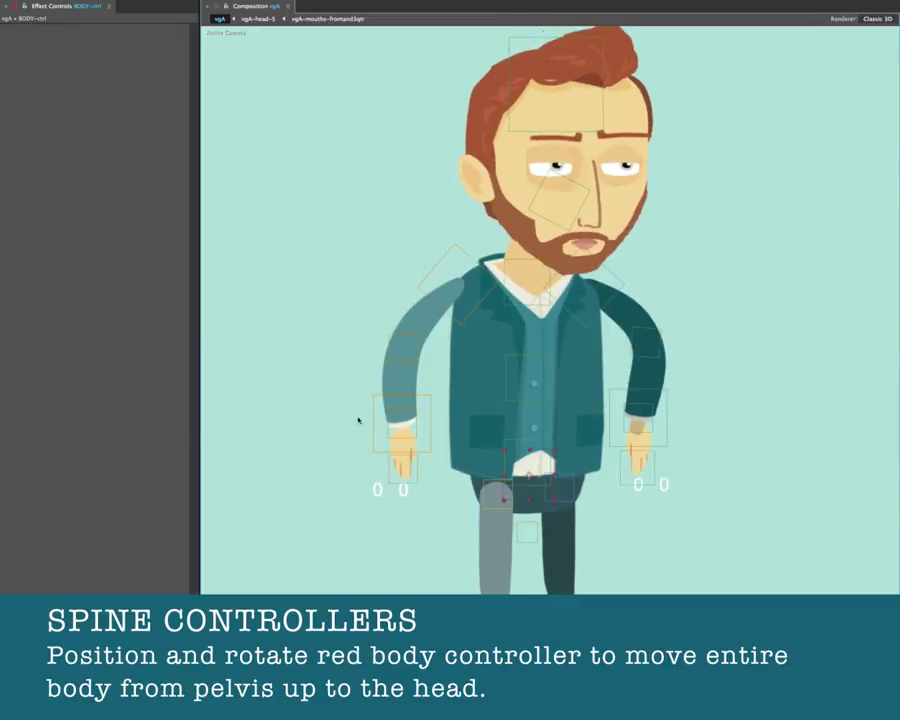
mouse_move(537, 466)
left_mouse_down()
mouse_move(546, 466)
mouse_move(530, 470)
left_mouse_up()
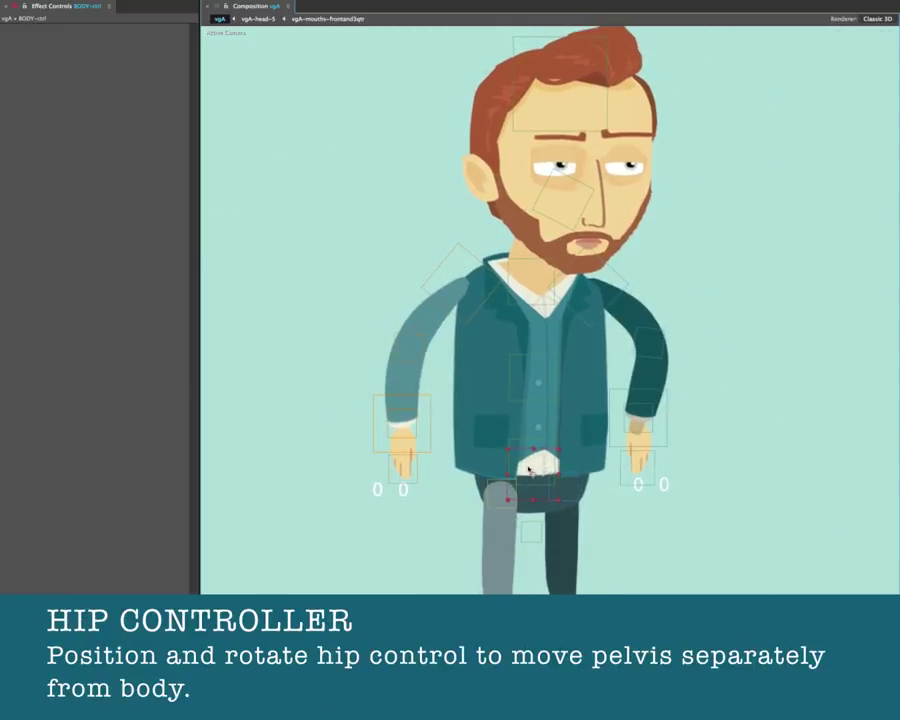
- Turn off the anim helper ghost limbs on the head controller
left_click(532, 537)
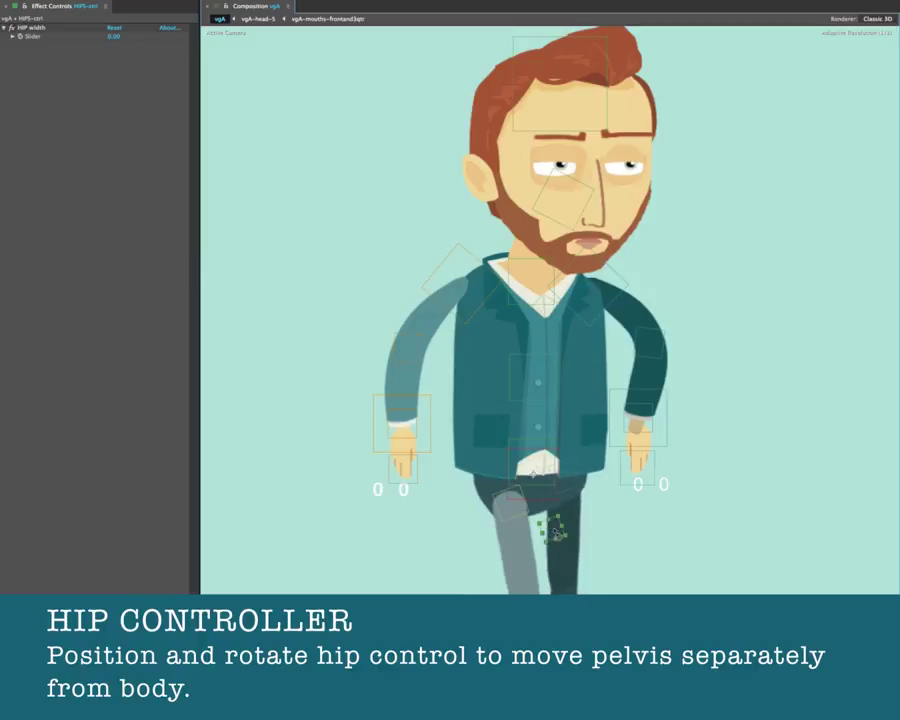
left_click(545, 124)
left_click(110, 71)
- Try a pelvis lean, undo it, and adjust the HIPS-ctrl HIP width
left_click(531, 536)
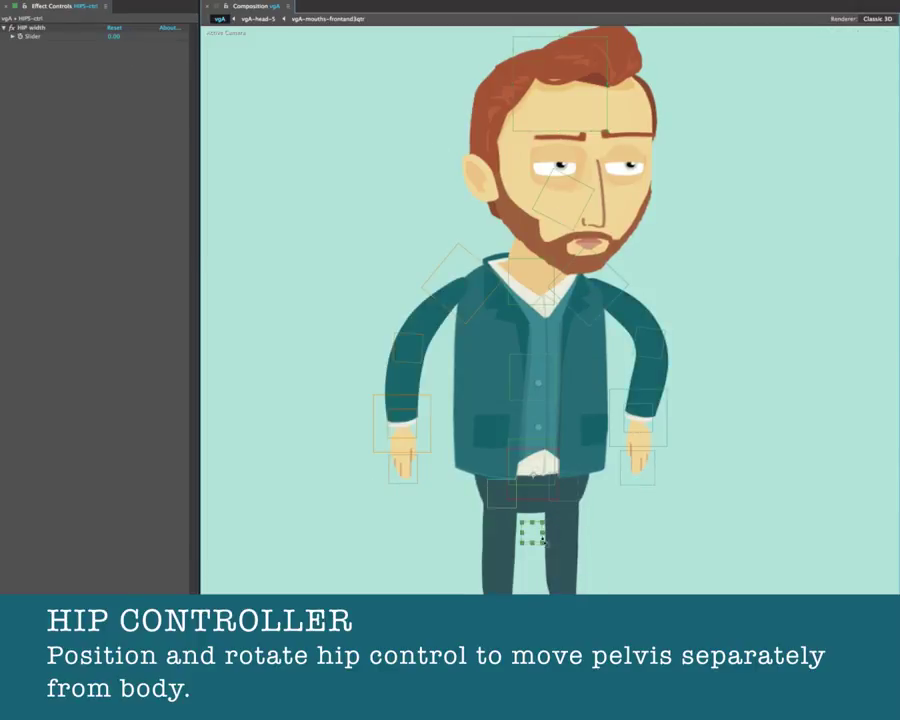
left_click_drag(531, 536, 527, 510)
key("ctrl+z")
left_click(525, 540)
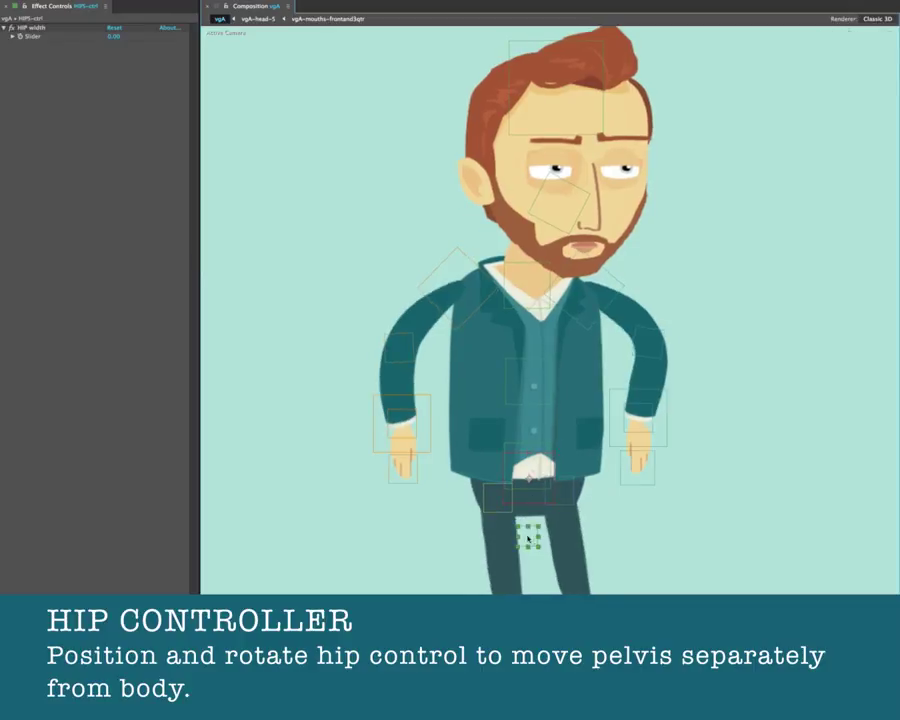
left_click_drag(112, 36, 122, 37)
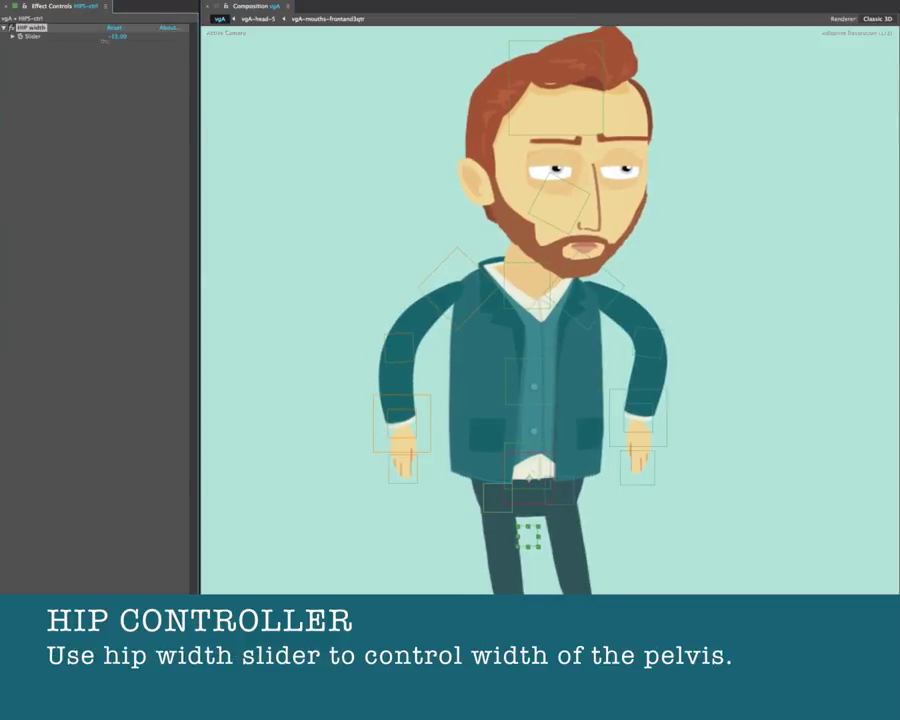
- Scrub body turn and head turn so the character faces profile
left_click(556, 90)
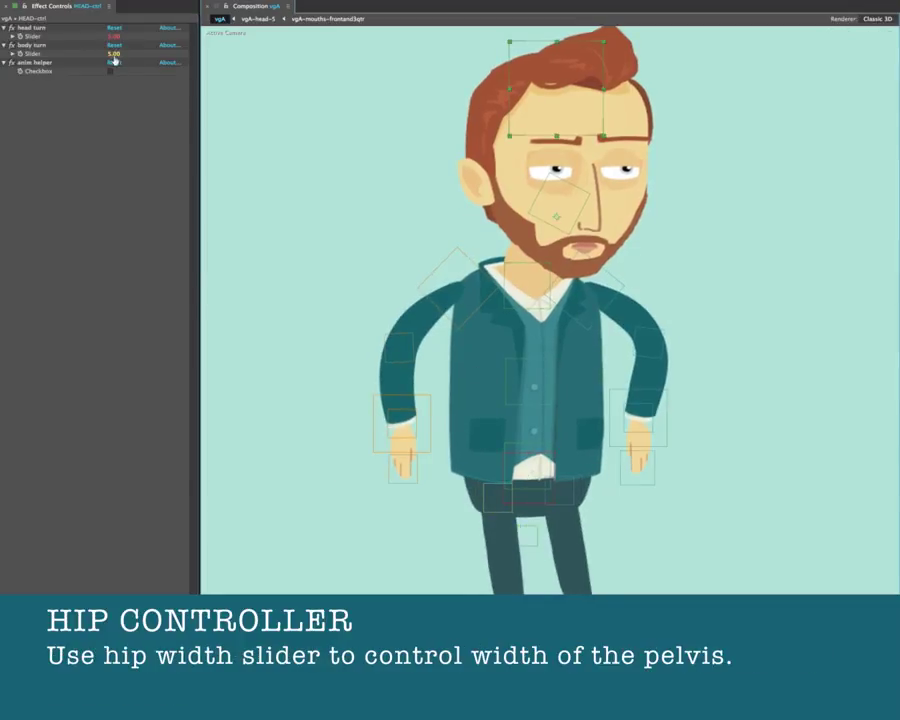
left_click_drag(113, 53, 140, 37)
left_click(528, 537)
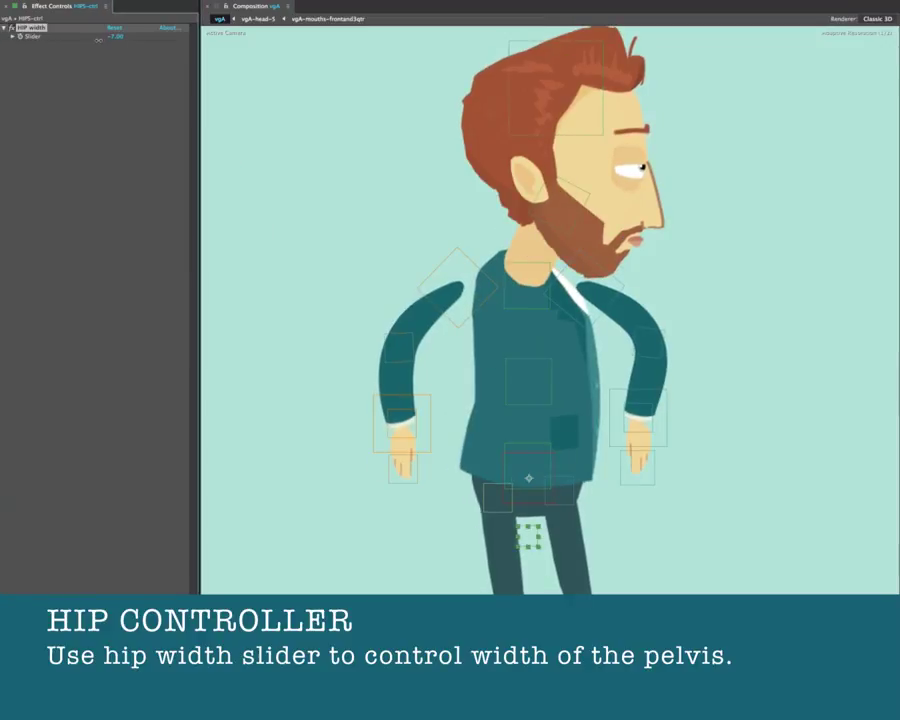
- Put the left hand on the hip and raise the right hand up and outward
left_click(485, 288)
mouse_move(485, 288)
left_mouse_down()
mouse_move(400, 430)
mouse_move(470, 415)
left_mouse_up()
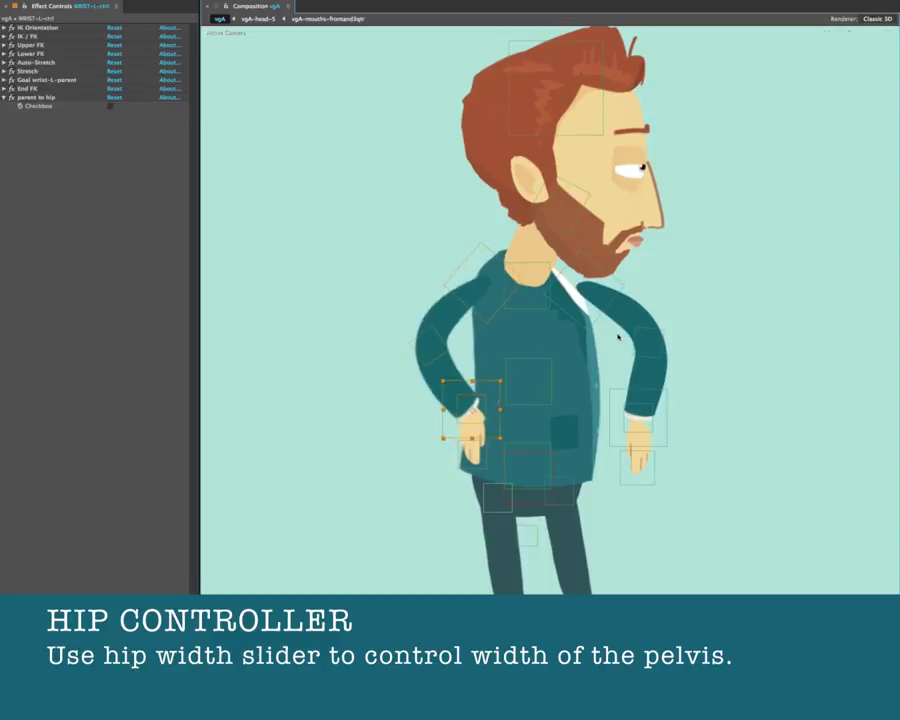
left_click(652, 405)
left_click_drag(660, 403, 699, 368)
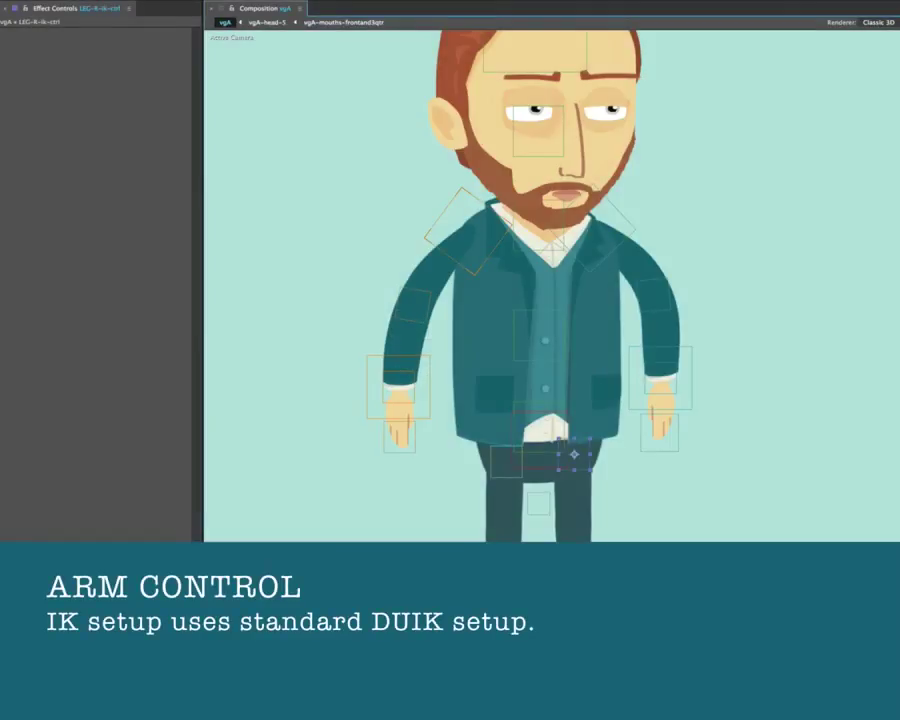
- Reach and bend the left arm with the wrist control, enable IK Orientation, and let the arm hang straight
left_click_drag(420, 412, 391, 371)
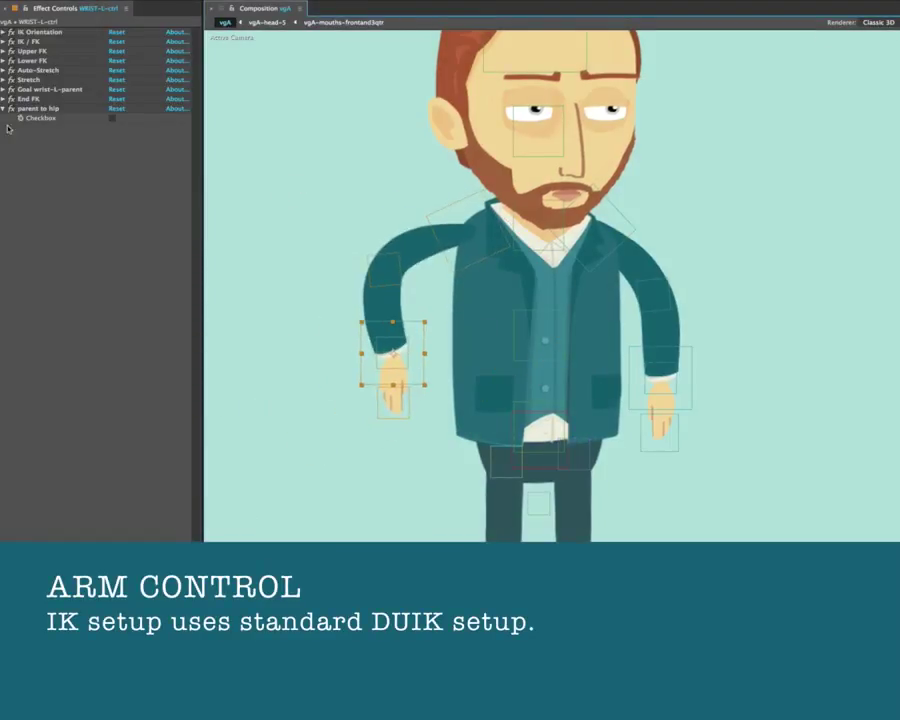
mouse_move(391, 371)
left_mouse_down()
mouse_move(329, 291)
mouse_move(375, 322)
left_mouse_up()
left_click(111, 41)
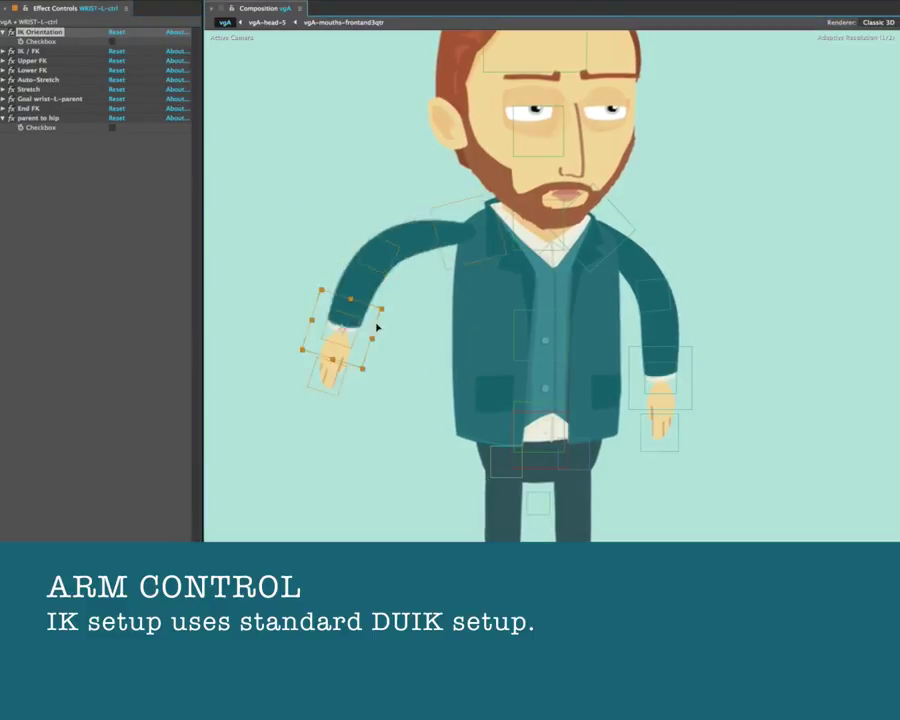
left_click_drag(416, 197, 474, 232)
left_click_drag(345, 355, 412, 355)
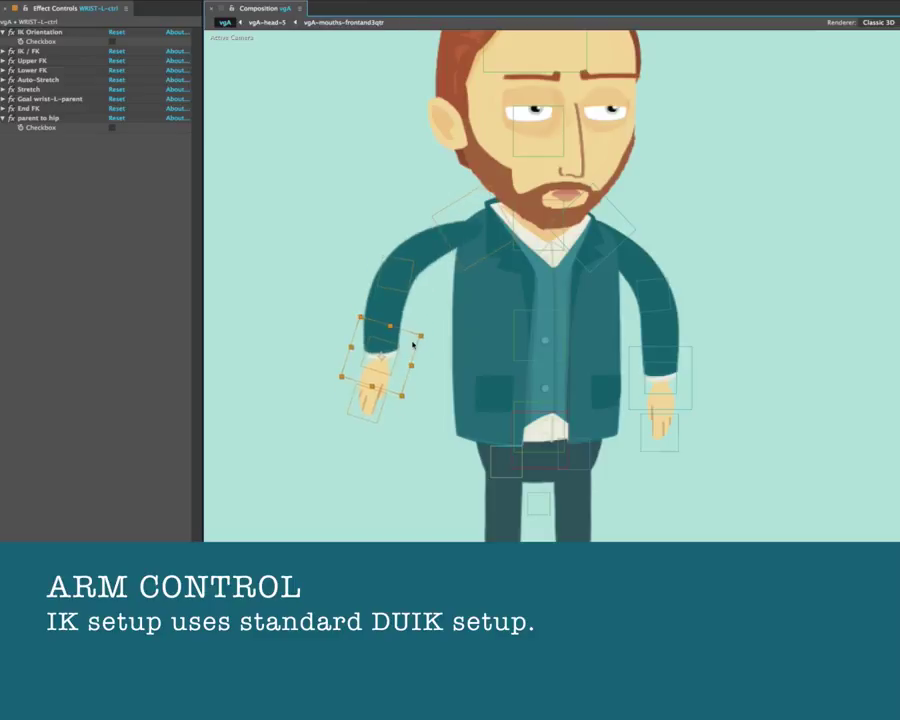
- Use the left hand control to swing the arm up, bend the elbow, and lower it again
left_click(390, 413)
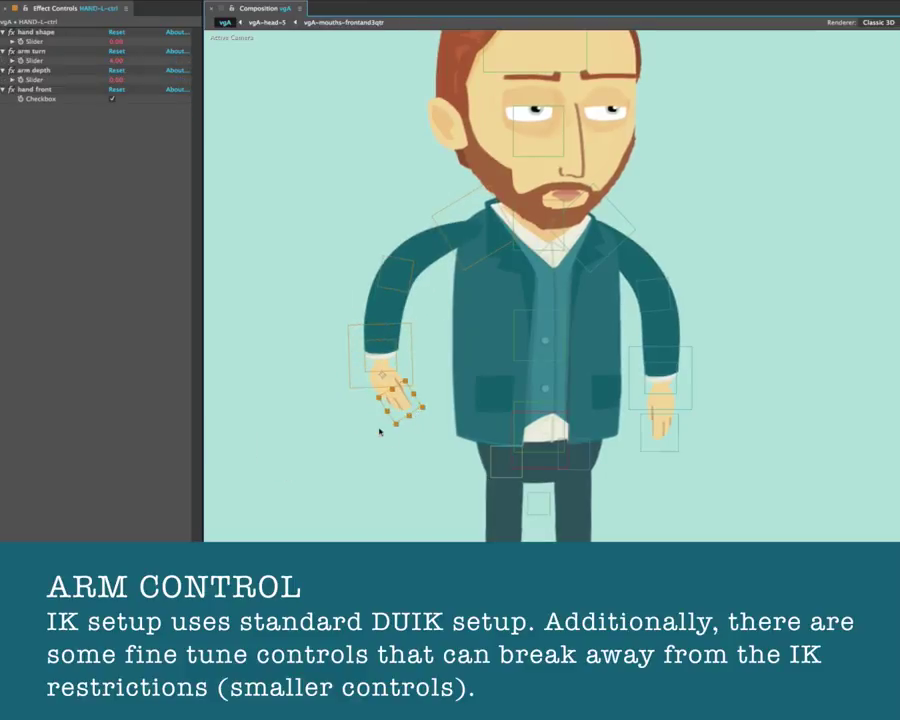
left_click_drag(387, 354, 324, 284)
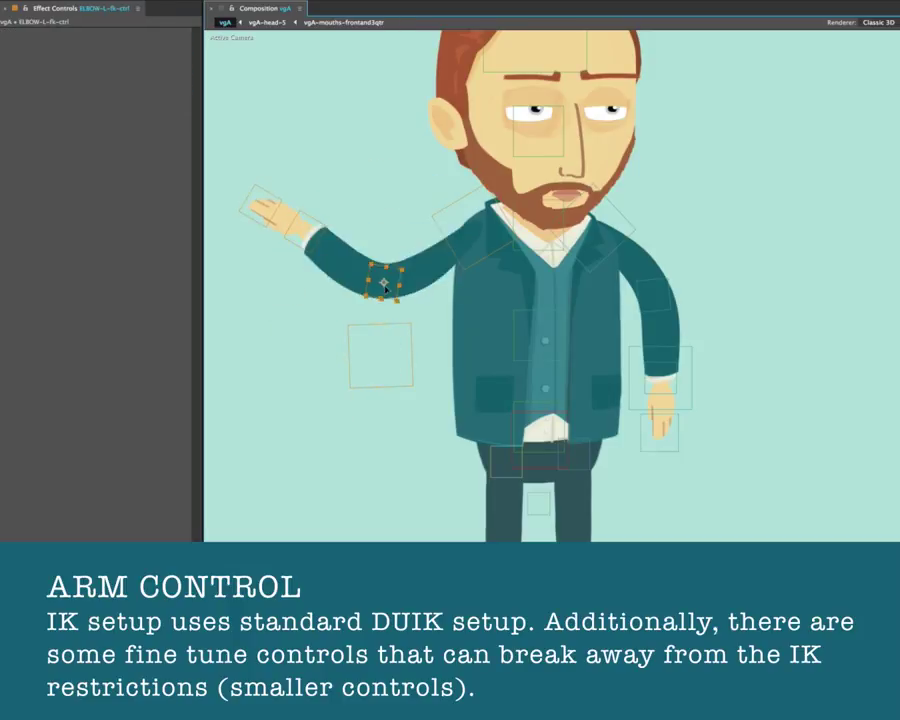
left_click_drag(395, 242, 390, 242)
left_click_drag(268, 245, 274, 328)
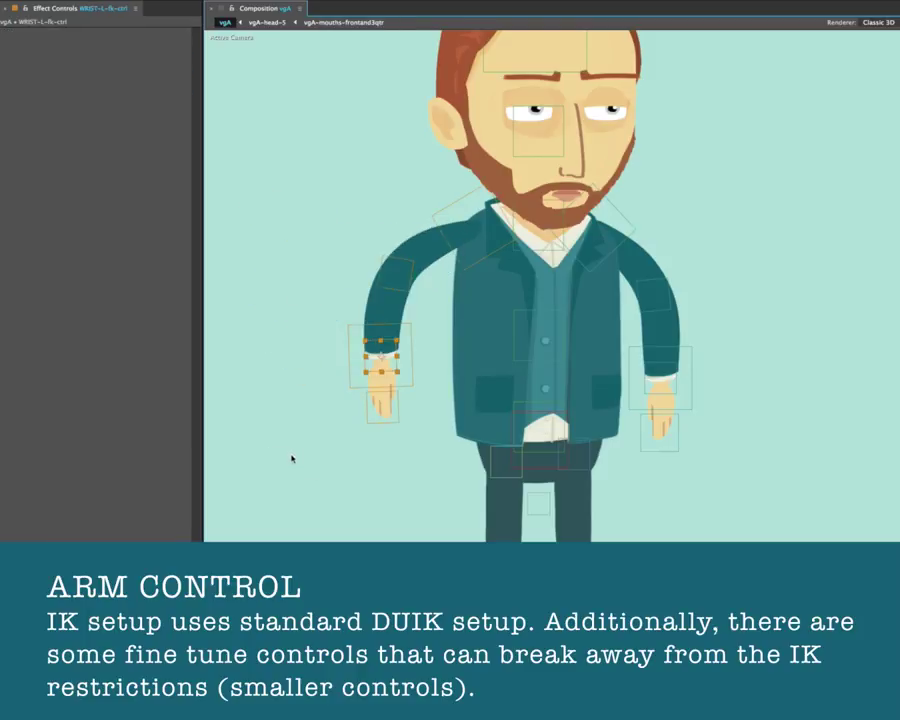
- Turn on parent to hip for the left wrist and select the body control to test it
left_click(392, 391)
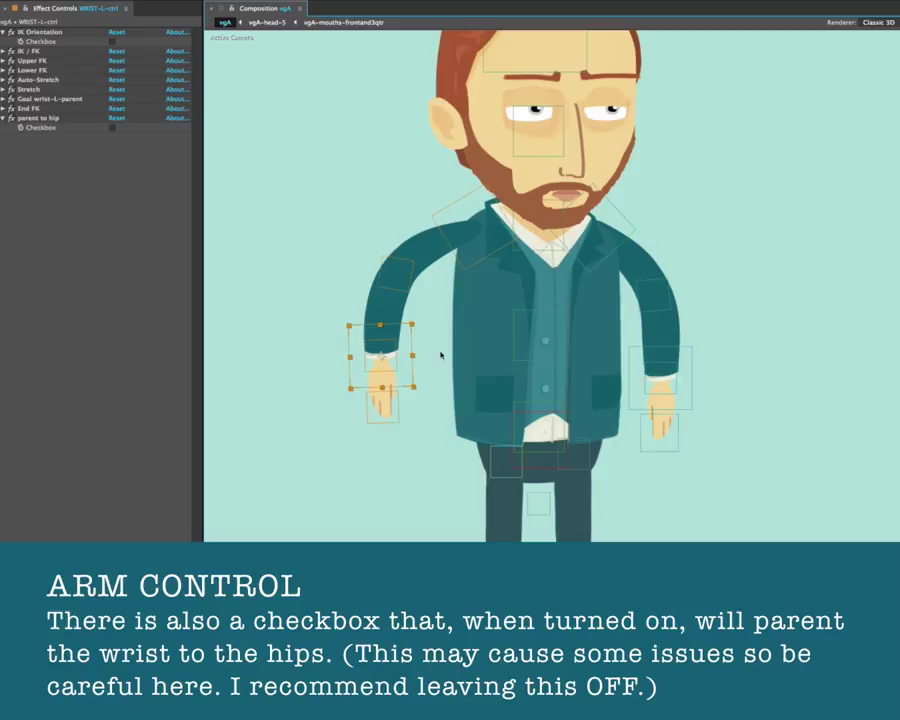
left_click(487, 460)
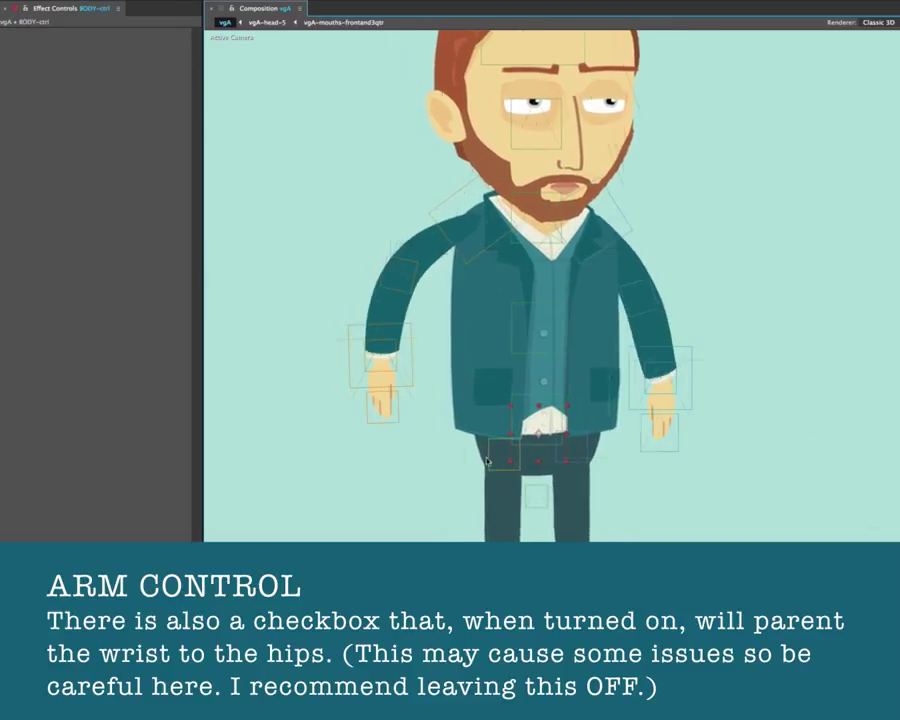
left_click(408, 401)
left_click(112, 128)
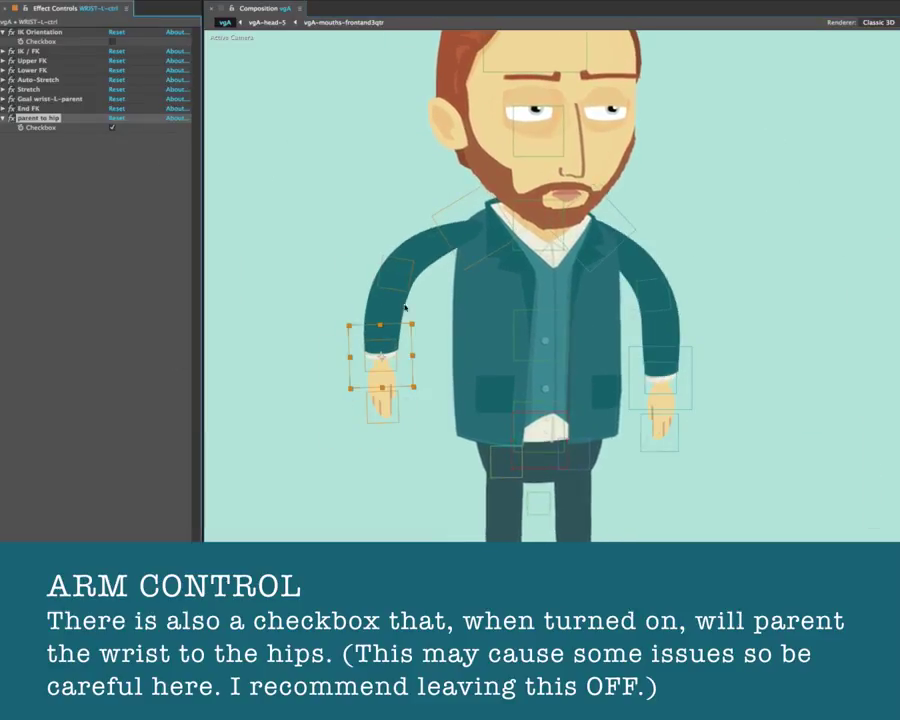
left_click(537, 466)
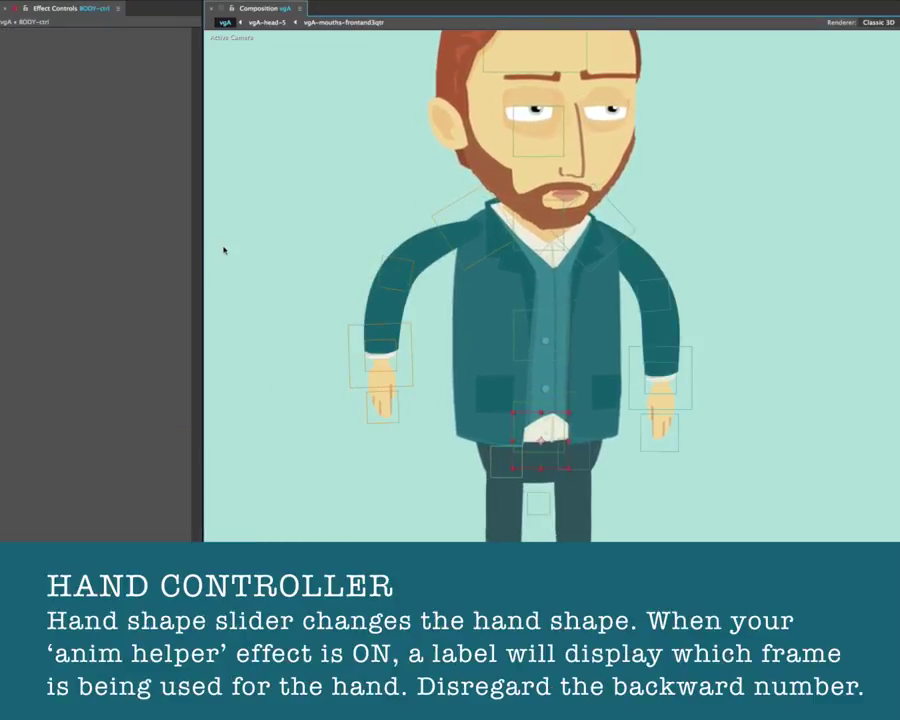
- Pull the left wrist across the belly and scrub HAND-L-ctrl's hand shape to a different hand drawing
left_click_drag(406, 401, 541, 343)
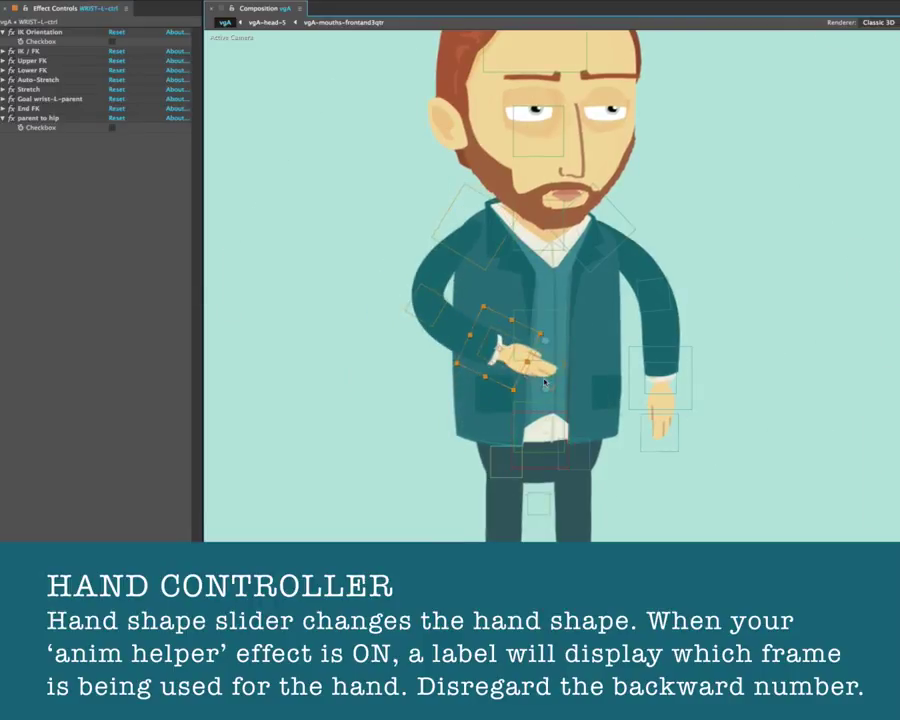
left_click(546, 380)
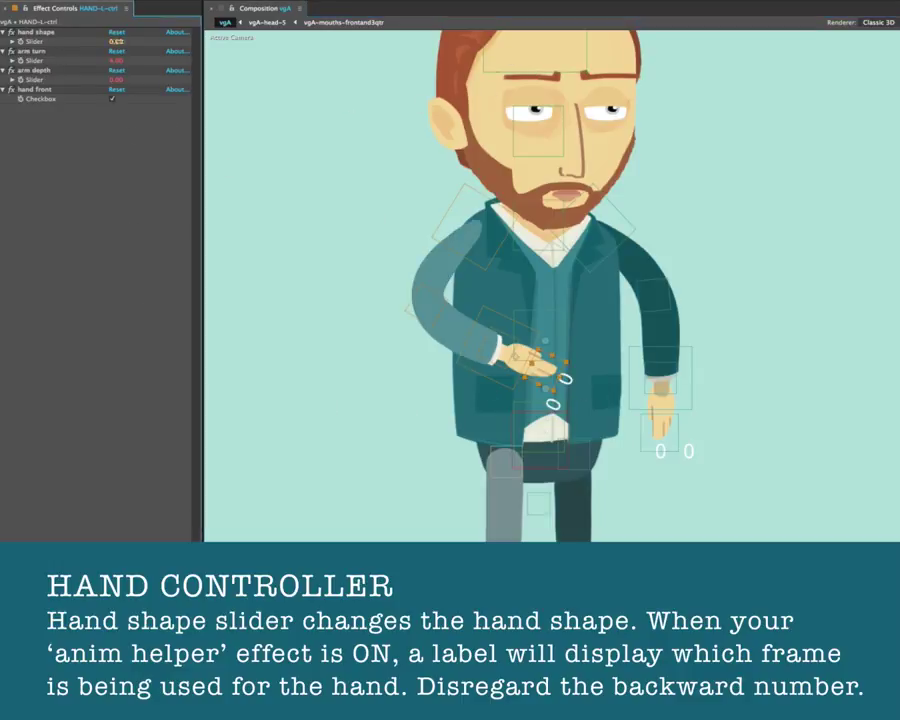
left_click_drag(116, 41, 179, 51)
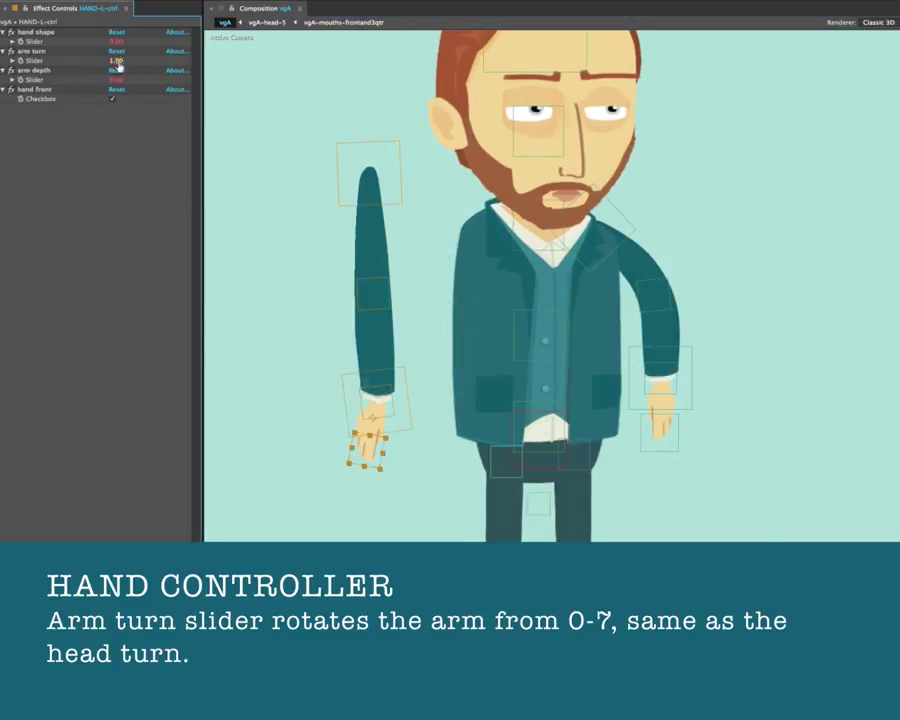
- Set the left arm turn to 2.00 and bend the arm across the body
mouse_move(116, 60)
left_mouse_down()
mouse_move(153, 60)
mouse_move(82, 67)
left_mouse_up()
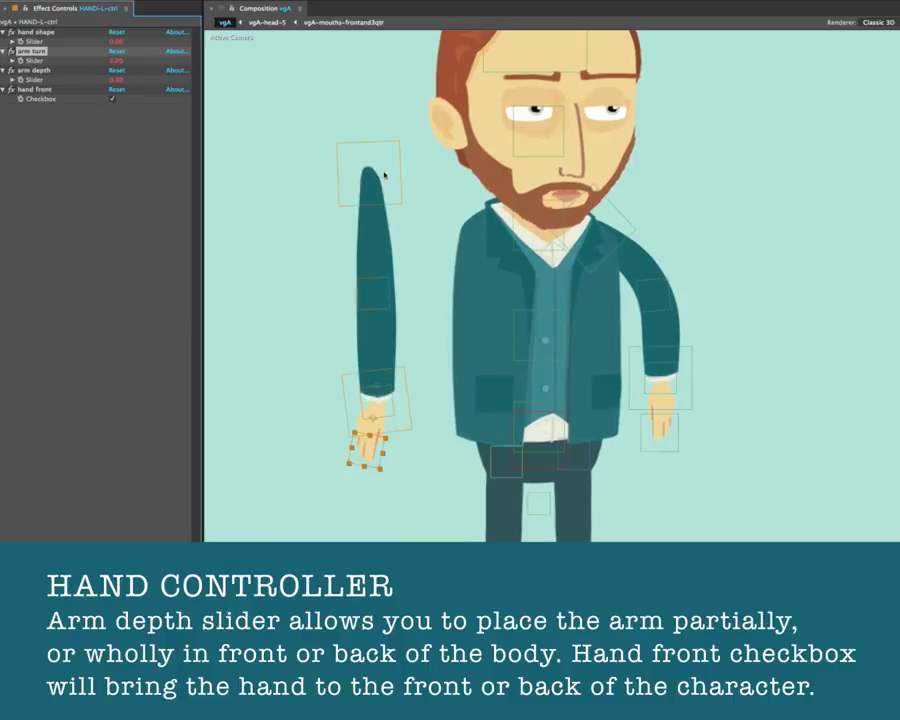
left_click_drag(436, 412, 519, 374)
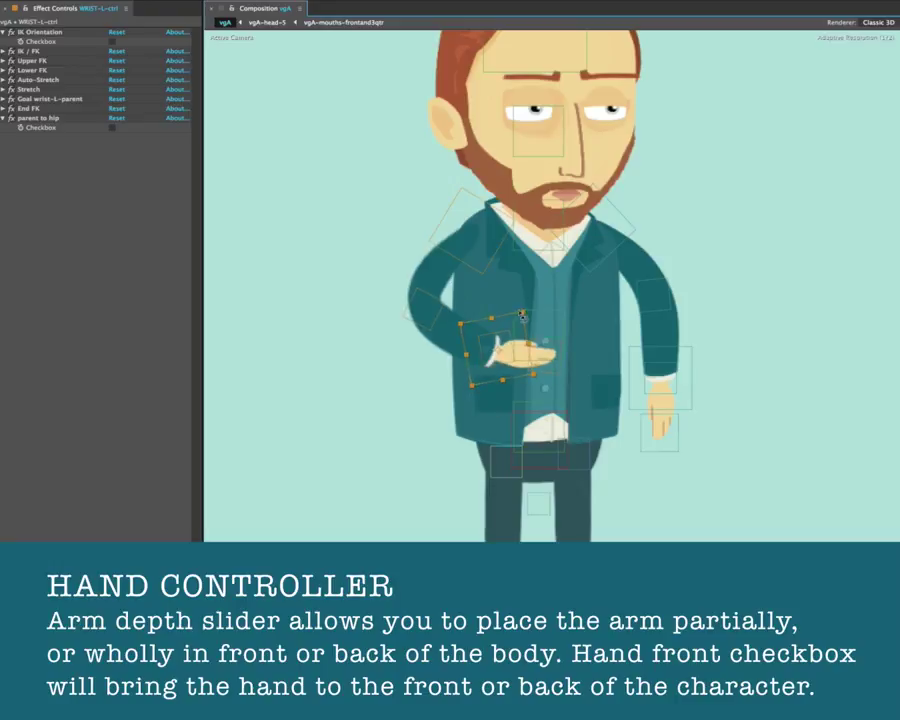
left_click(535, 355)
- Vary arm depth around 75 and toggle hand front so the left hand sits behind the coat
left_click_drag(117, 79, 158, 78)
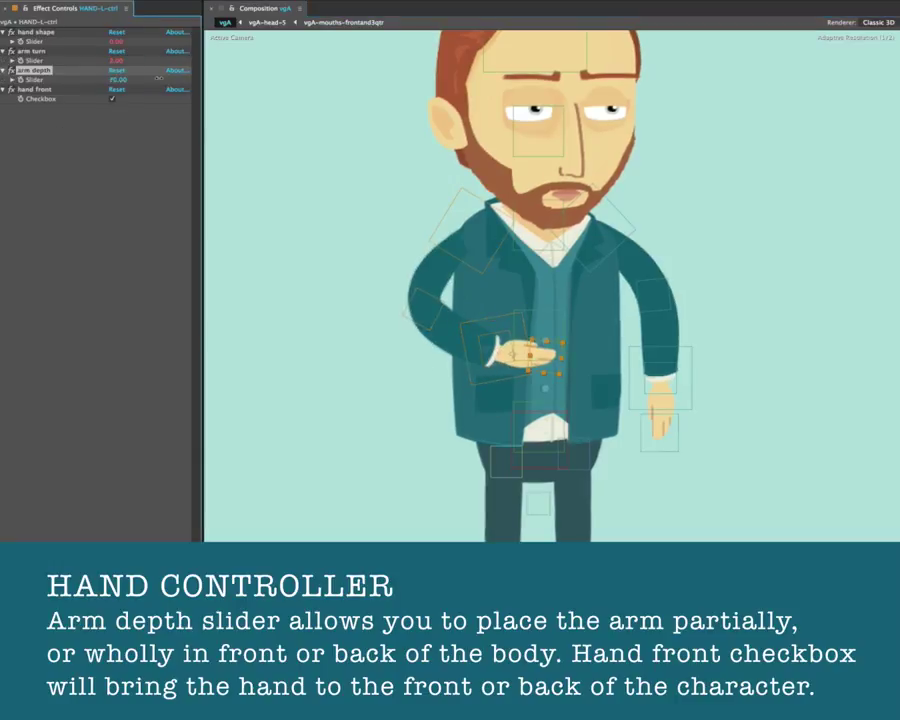
mouse_move(224, 79)
left_mouse_down()
mouse_move(319, 69)
mouse_move(130, 79)
left_mouse_up()
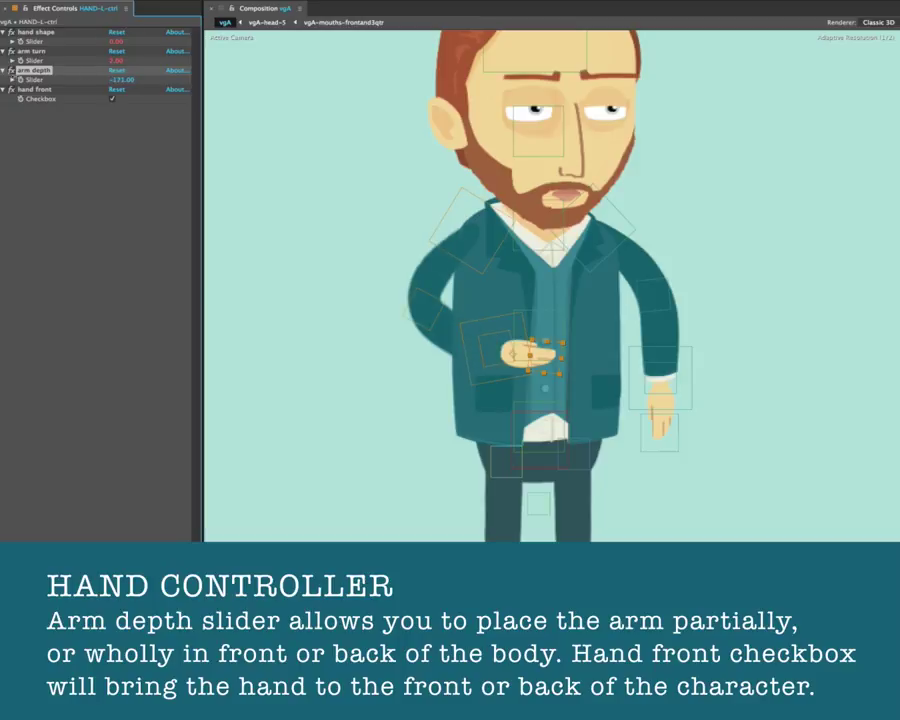
left_click(112, 98)
left_click_drag(479, 384, 512, 347)
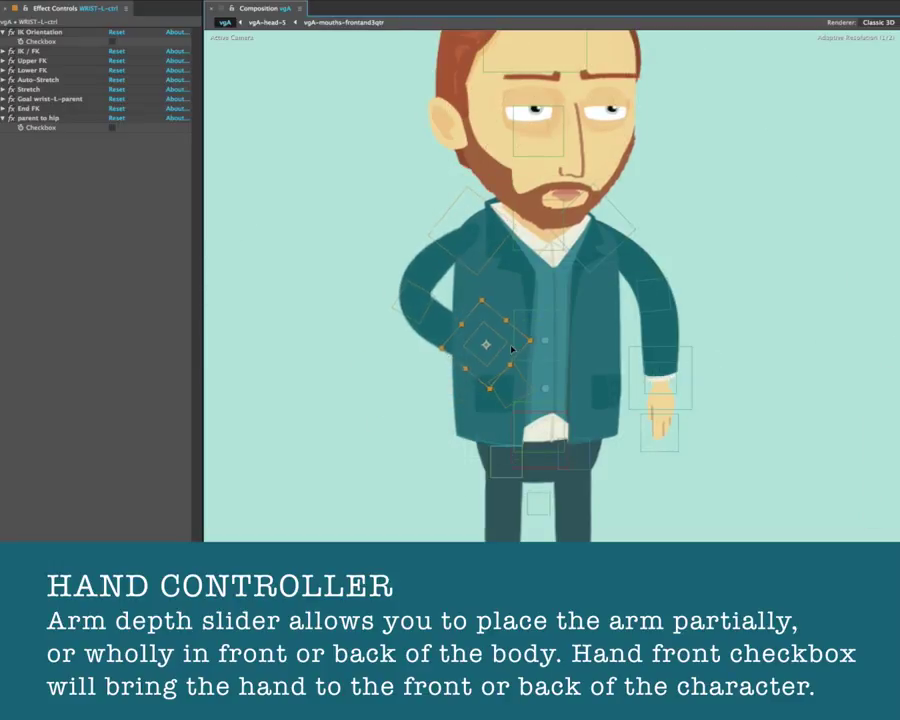
left_click_drag(118, 79, 100, 79)
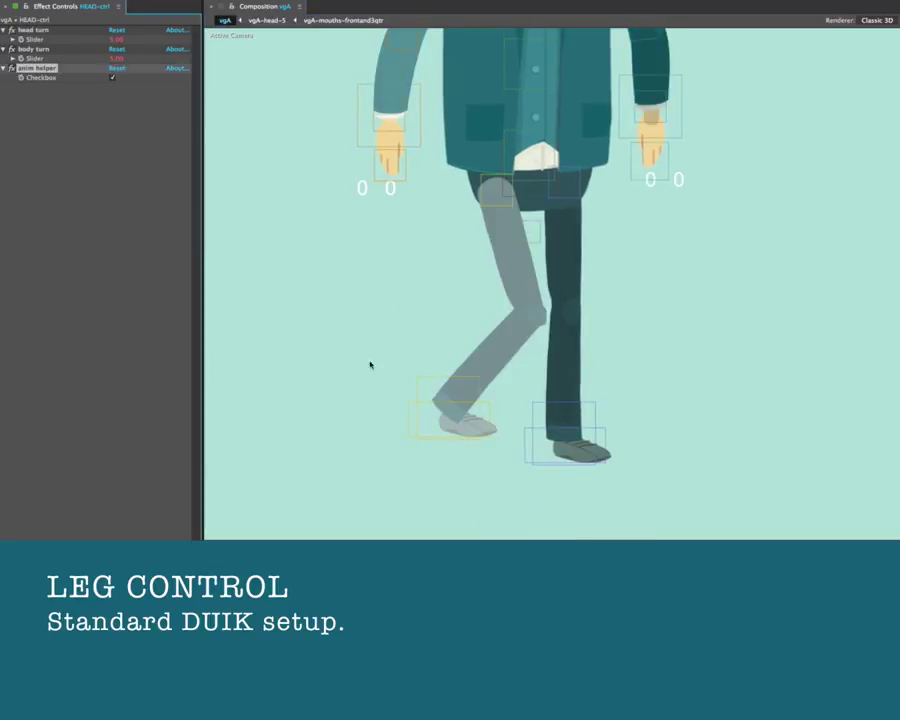
- Plant the left foot, toggle ANKLE-L IK Orientation off and on, and lower the hips to bend both legs
mouse_move(468, 360)
left_mouse_down()
mouse_move(484, 427)
mouse_move(506, 435)
left_mouse_up()
left_click_drag(531, 193, 531, 195)
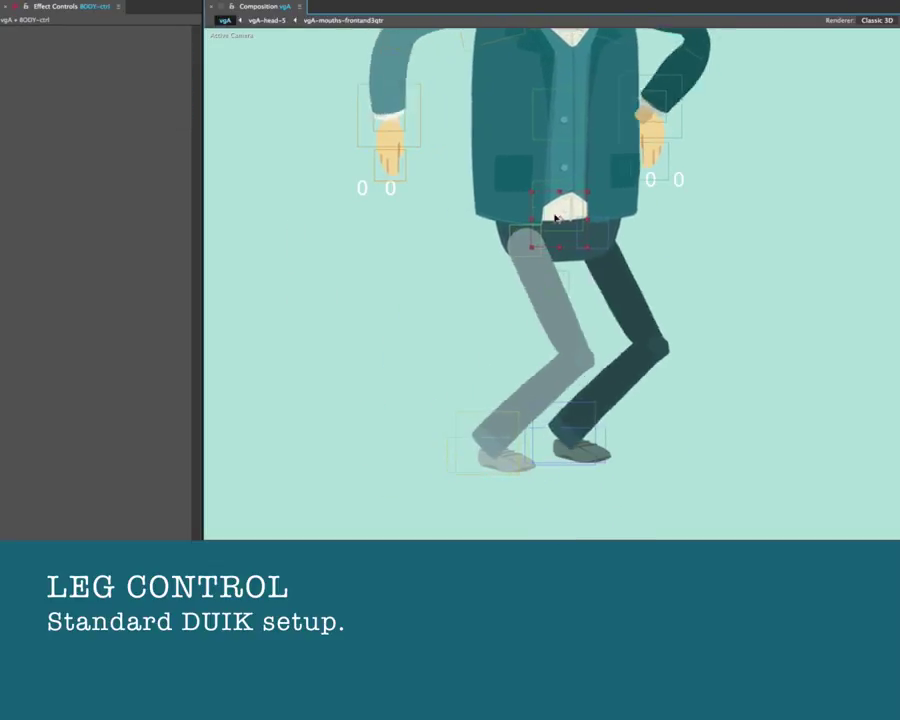
mouse_move(504, 440)
left_mouse_down()
mouse_move(512, 512)
mouse_move(446, 378)
left_mouse_up()
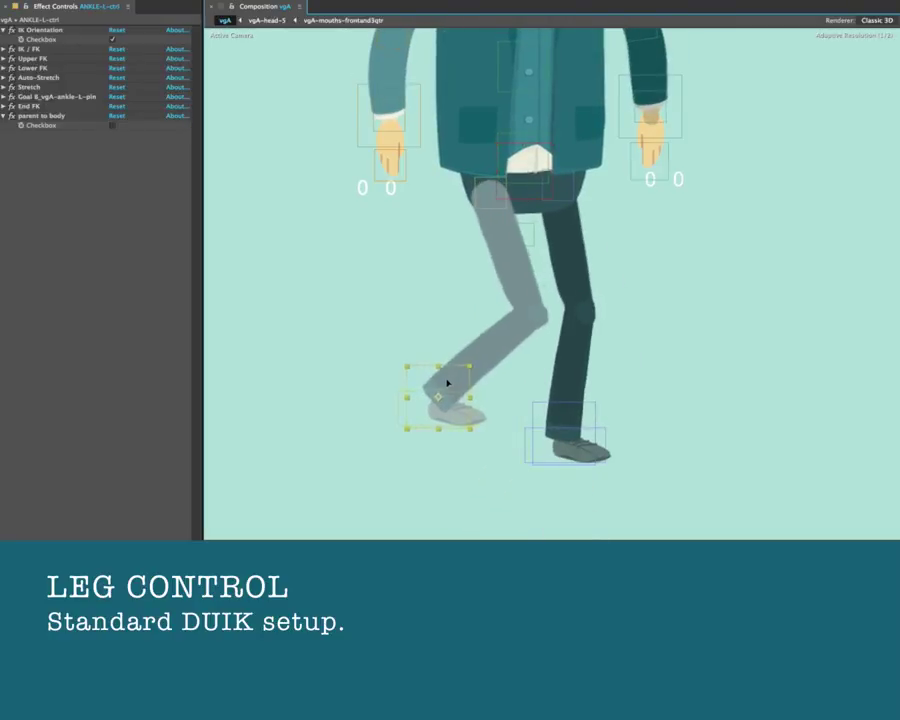
left_click(112, 39)
left_click(112, 39)
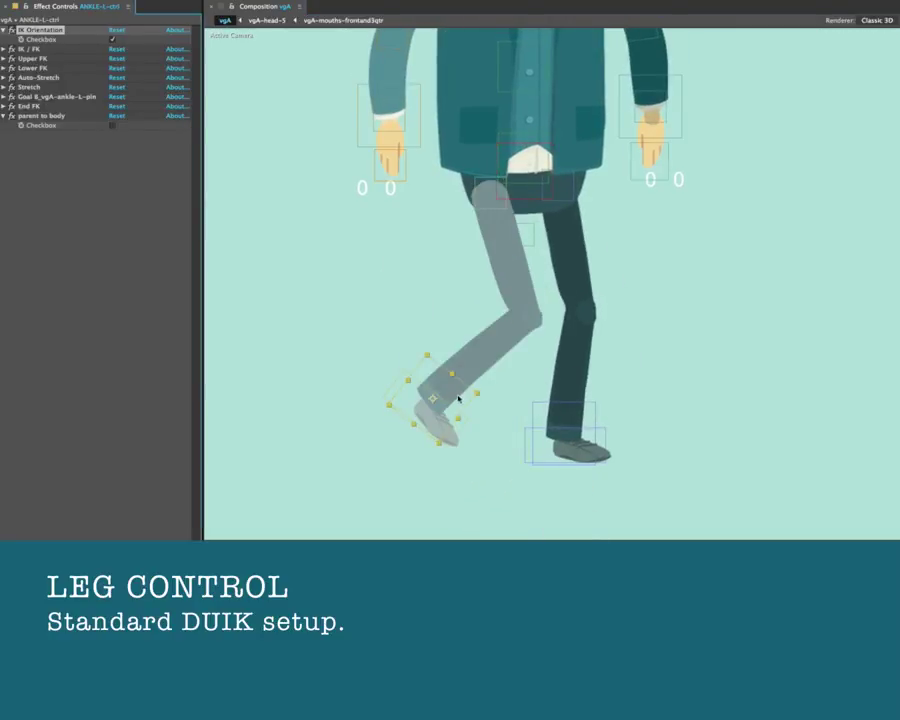
mouse_move(458, 394)
left_mouse_down()
mouse_move(468, 443)
mouse_move(482, 426)
left_mouse_up()
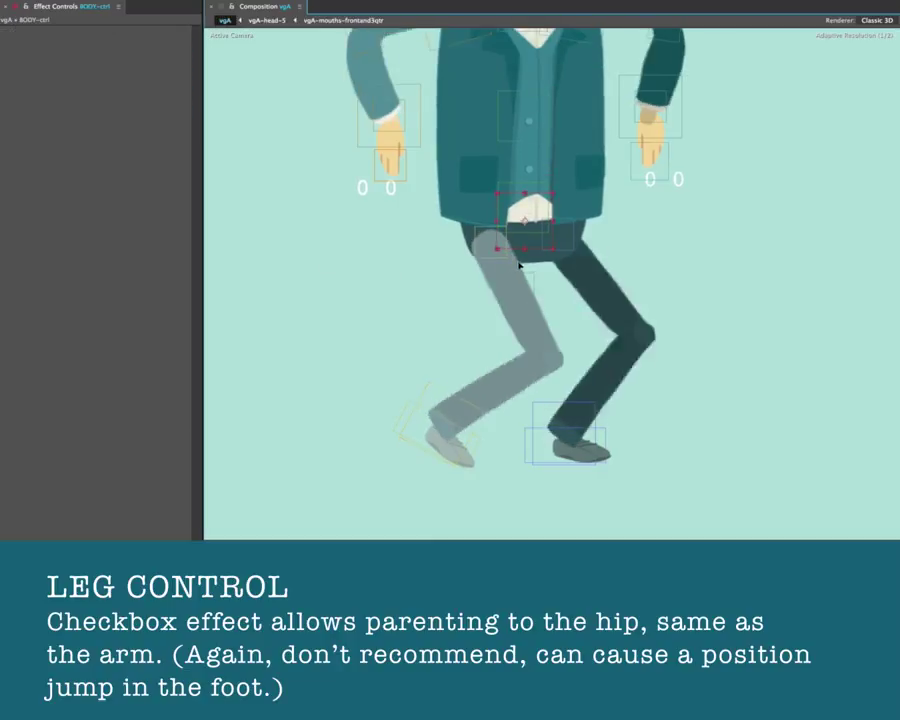
left_click_drag(514, 197, 484, 305)
- Parent the left foot to the body, test it by moving the body, then unparent it
left_click(438, 423)
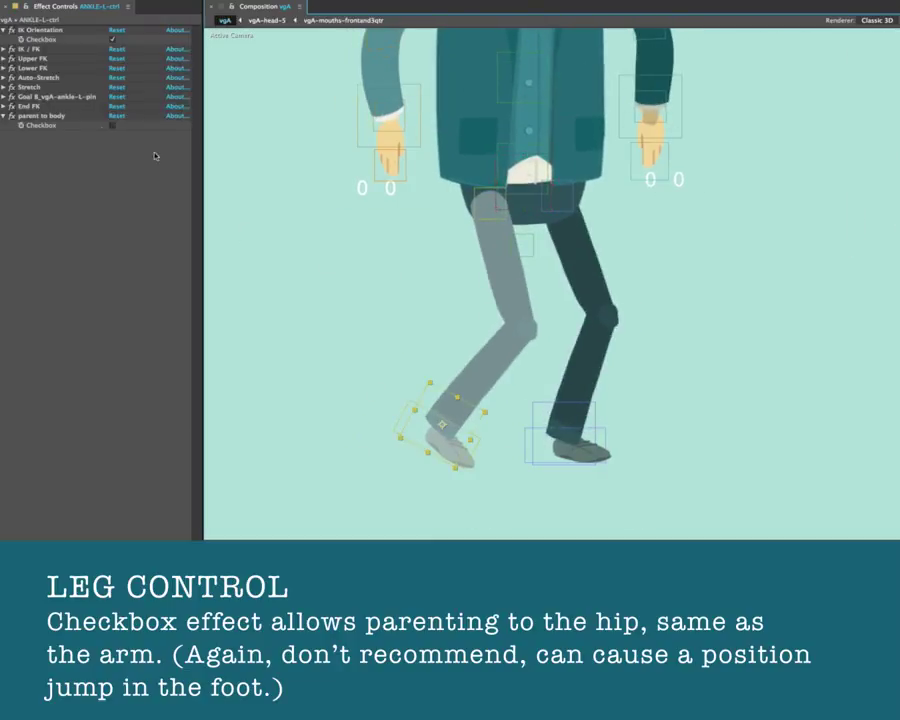
left_click(112, 126)
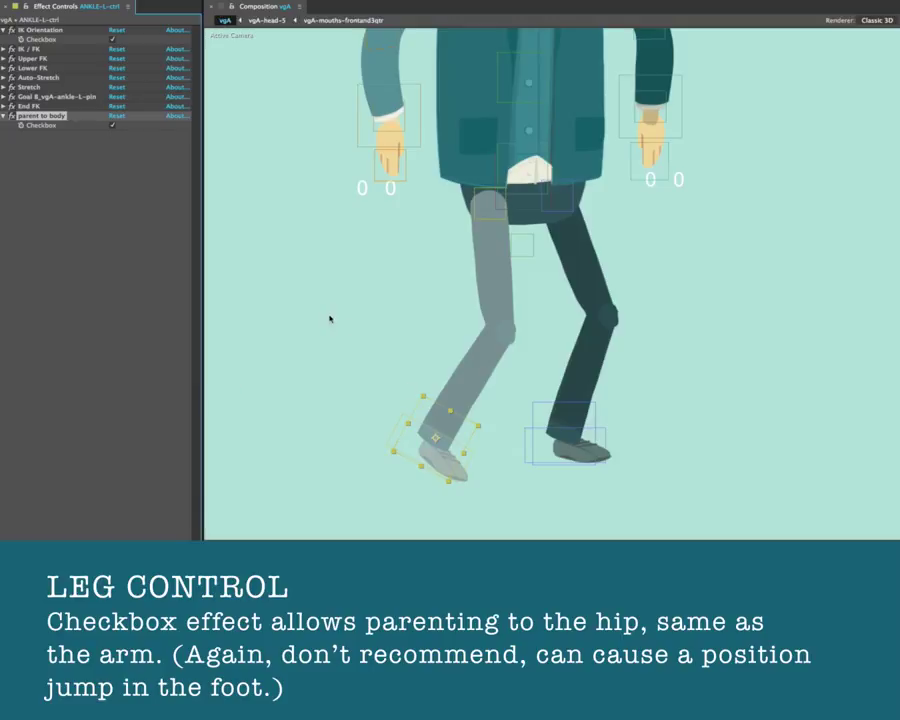
left_click_drag(530, 204, 511, 229)
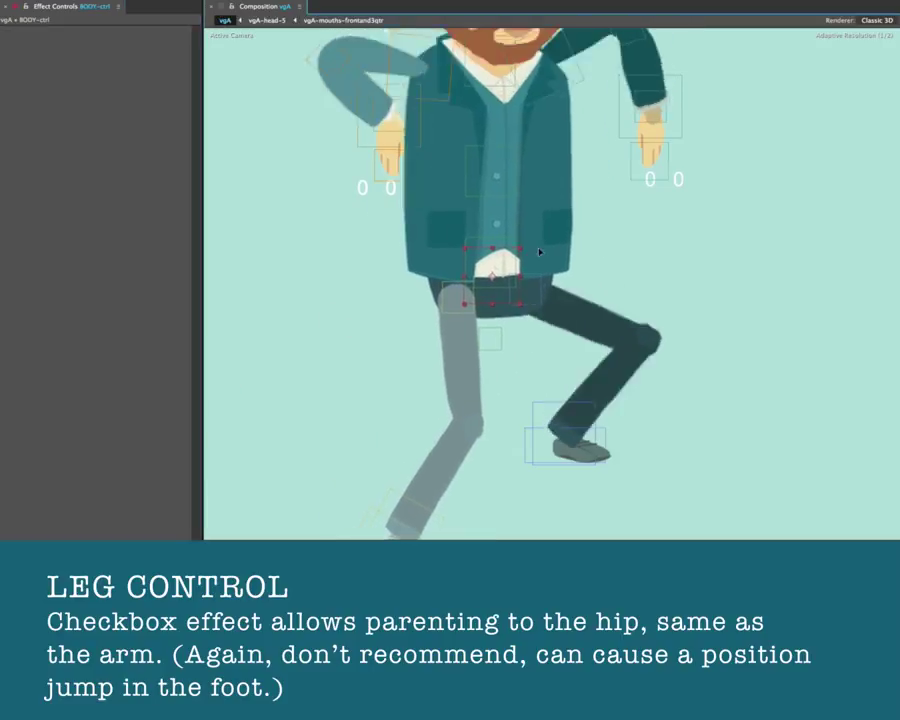
left_click(466, 408)
left_click_drag(466, 408, 486, 372)
left_click_drag(490, 226, 480, 220)
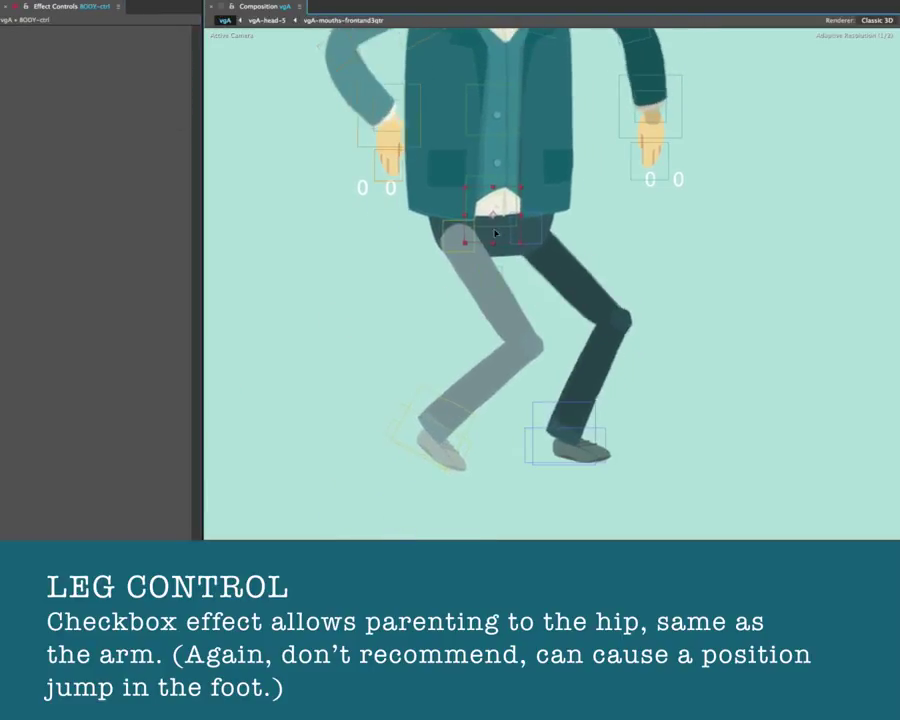
left_click(455, 405)
left_click(113, 126)
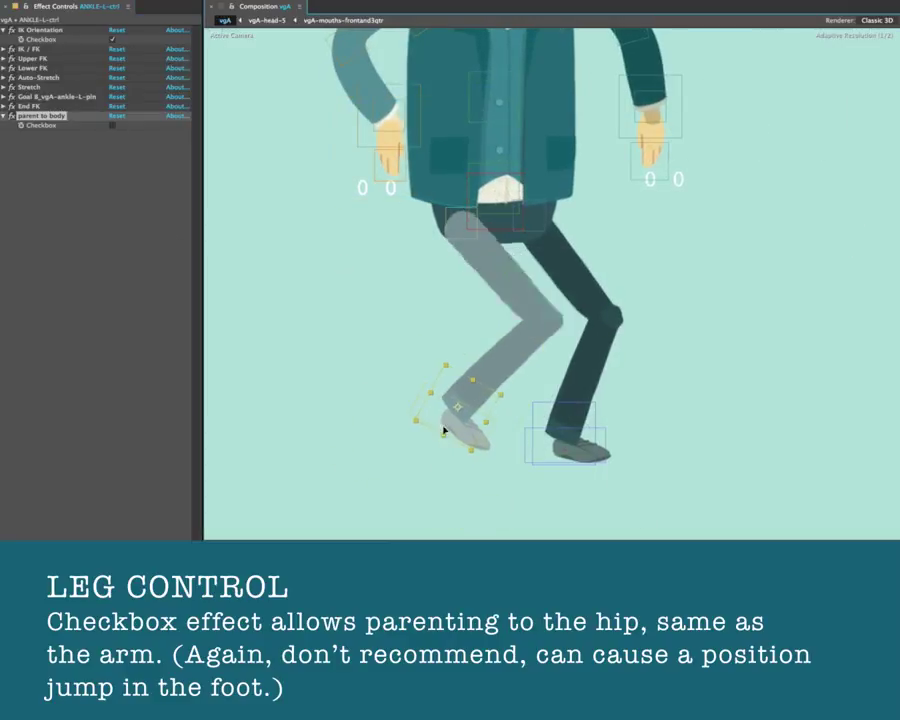
left_click_drag(506, 230, 507, 201)
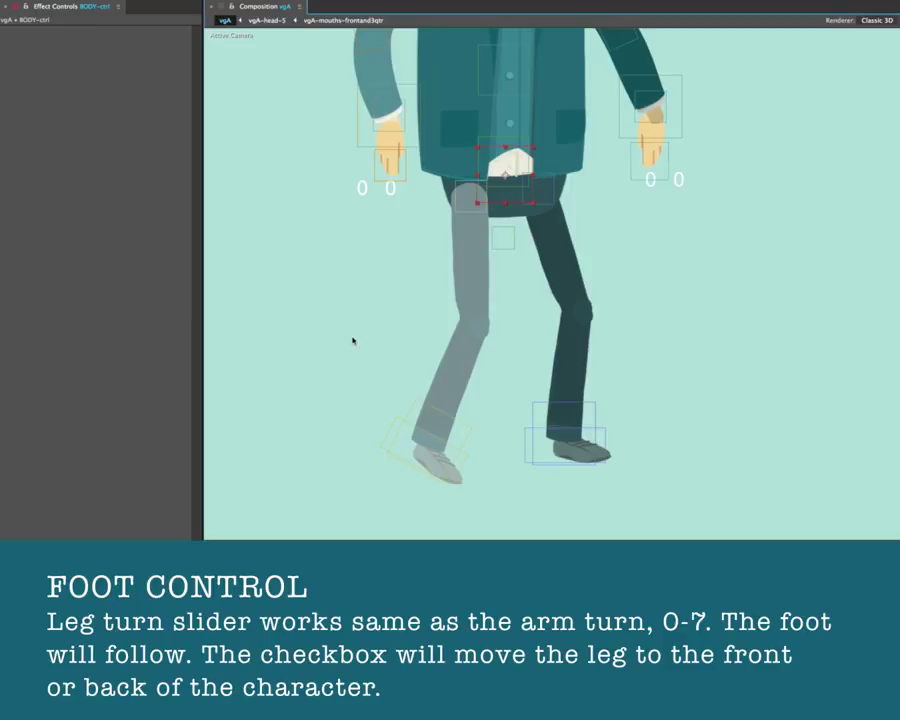
- Shift the left leg's hip and foot controls to straighten the left leg
left_click(462, 428)
left_click_drag(470, 195, 435, 188)
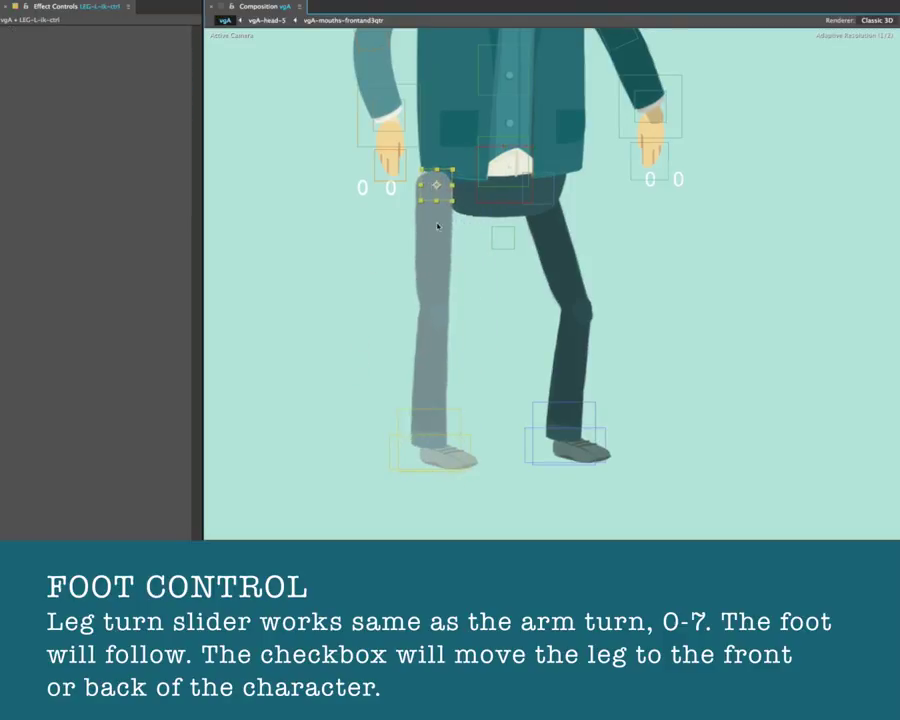
left_click_drag(438, 422, 466, 424)
mouse_move(444, 192)
left_mouse_down()
mouse_move(450, 200)
mouse_move(465, 179)
left_mouse_up()
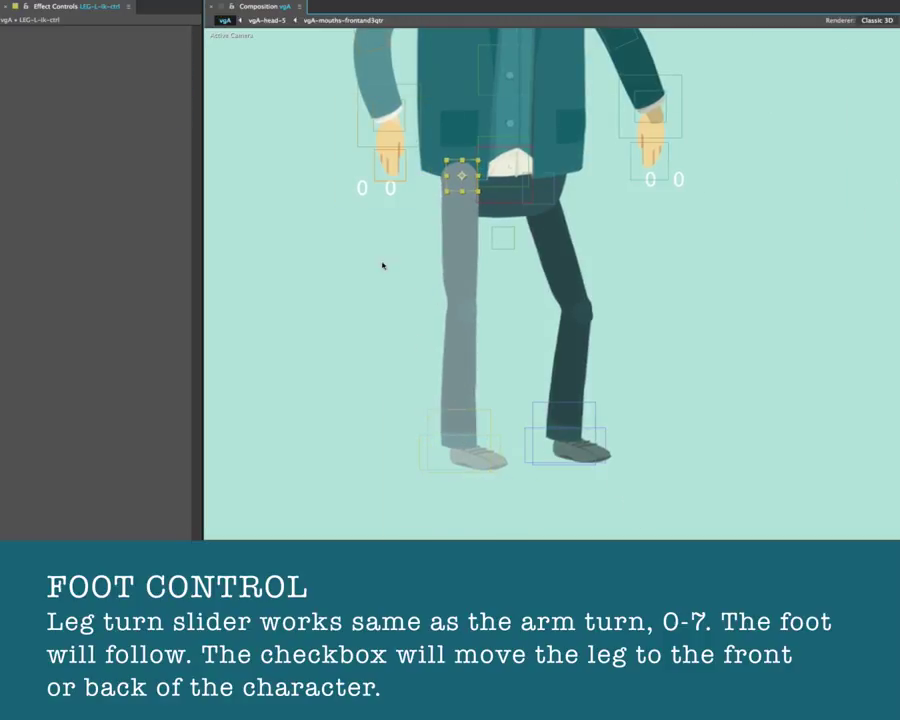
- Lower the FOOT-L-ctrl leg turn slightly and uncheck L leg front to put the leg behind the coat
left_click(421, 456)
mouse_move(117, 44)
left_mouse_down()
mouse_move(143, 43)
mouse_move(122, 50)
mouse_move(131, 55)
left_mouse_up()
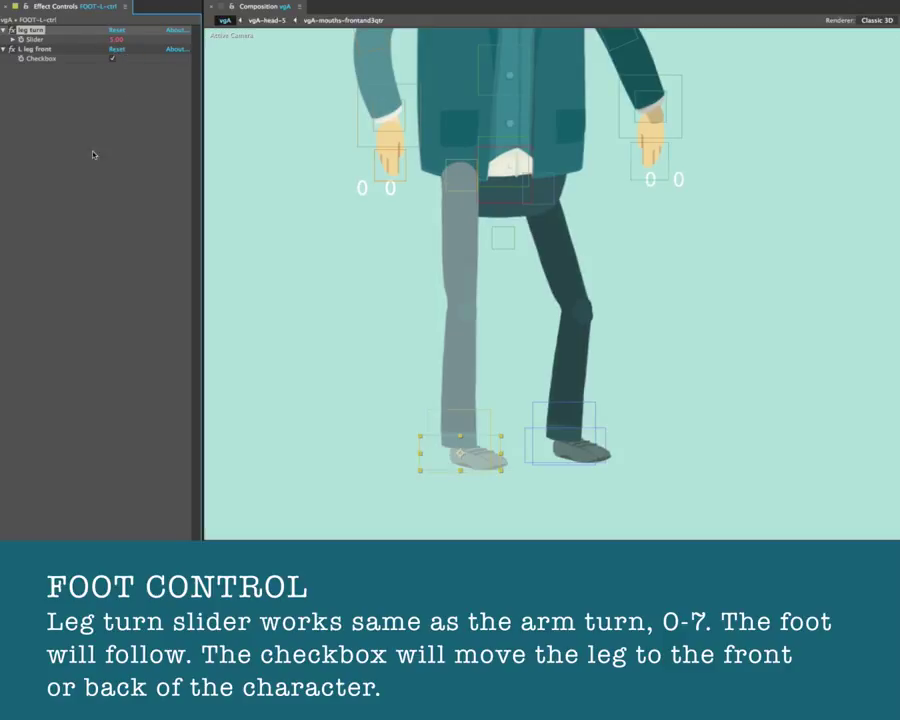
left_click(112, 59)
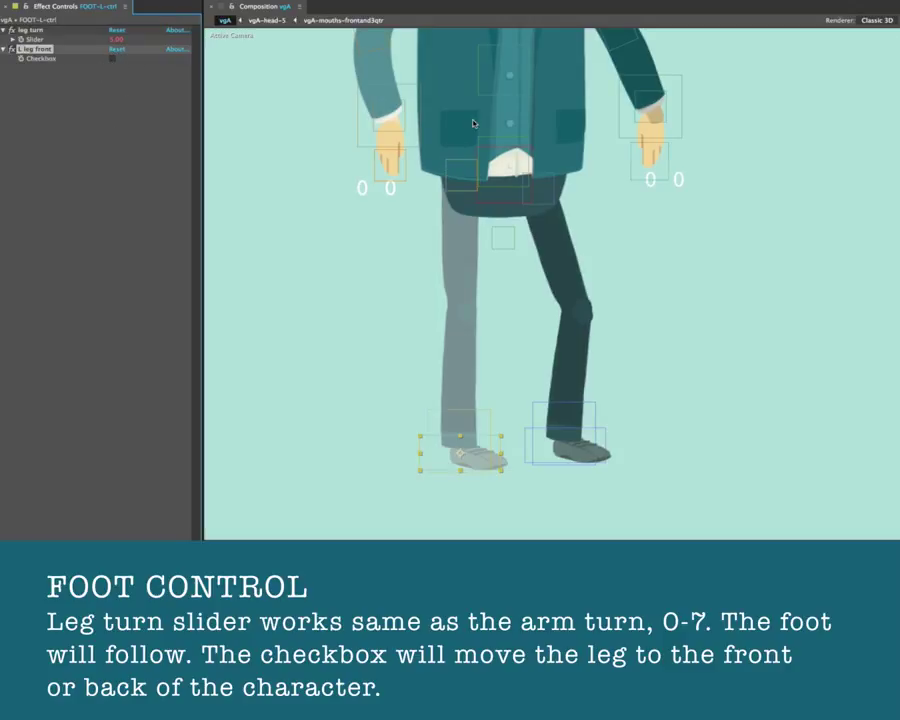